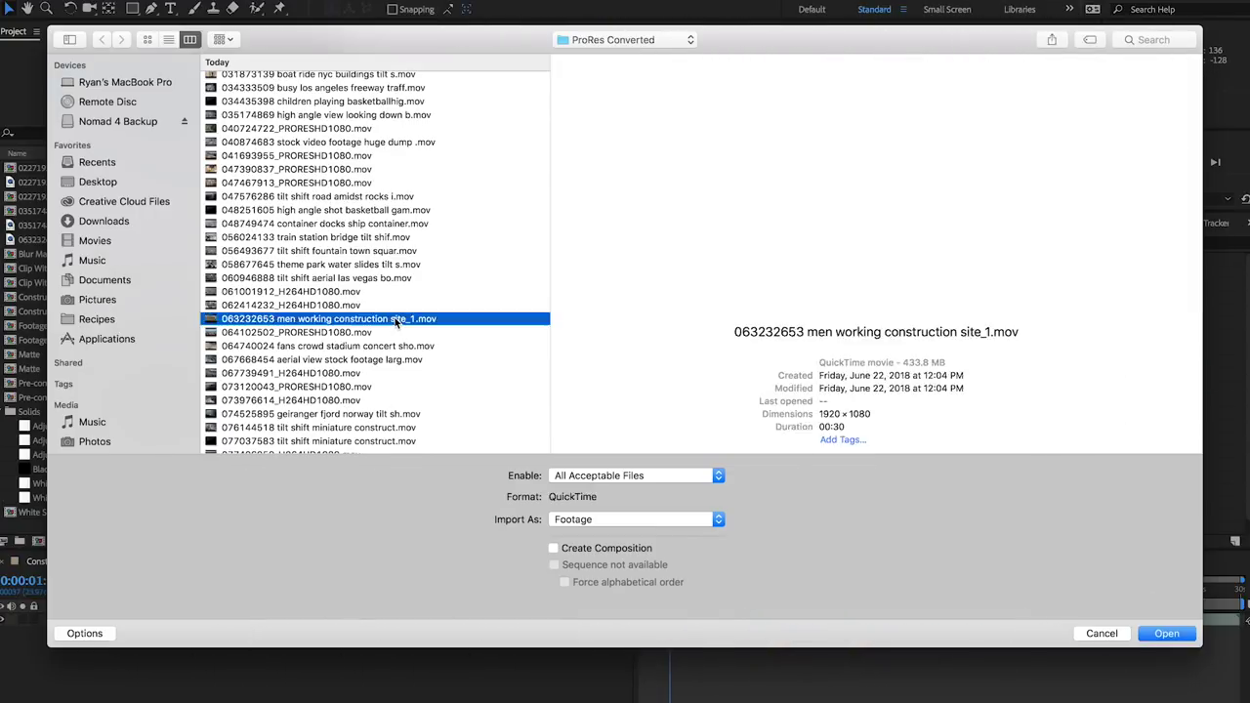
- Import the construction clip, make a composition from it, and time-stretch the layer to 15%
{"action": "left_click", "coordinate": [1165, 636]}
{"action": "left_click_drag", "start_coordinate": [98, 252], "coordinate": [38, 541]}
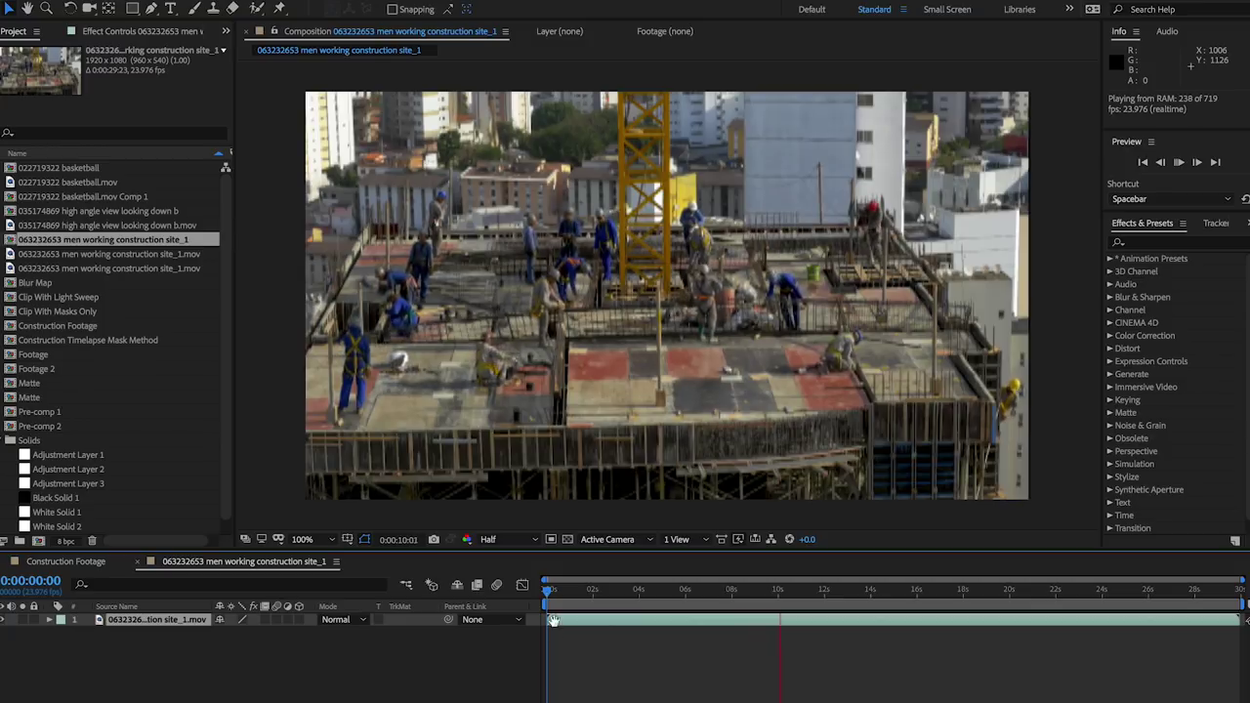
{"action": "left_click", "coordinate": [565, 625]}
{"action": "right_click", "coordinate": [568, 626]}
{"action": "mouse_move", "coordinate": [591, 464]}
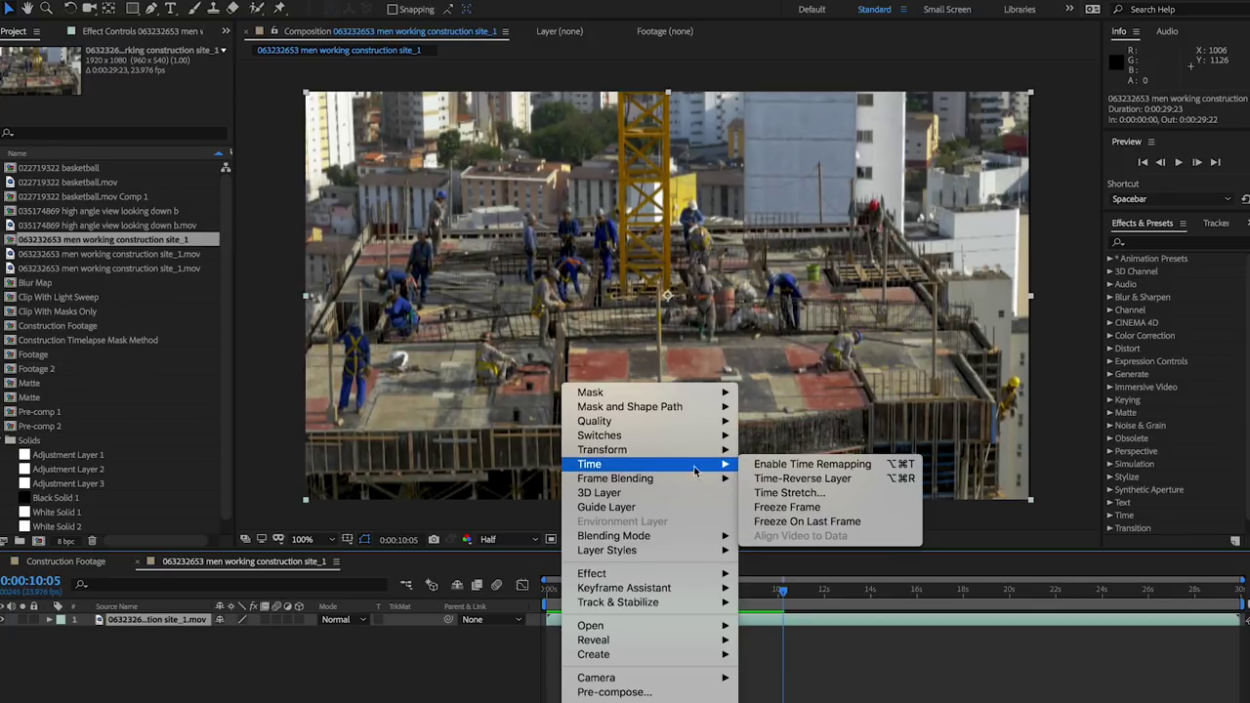
{"action": "left_click", "coordinate": [761, 495]}
{"action": "type", "text": "15"}
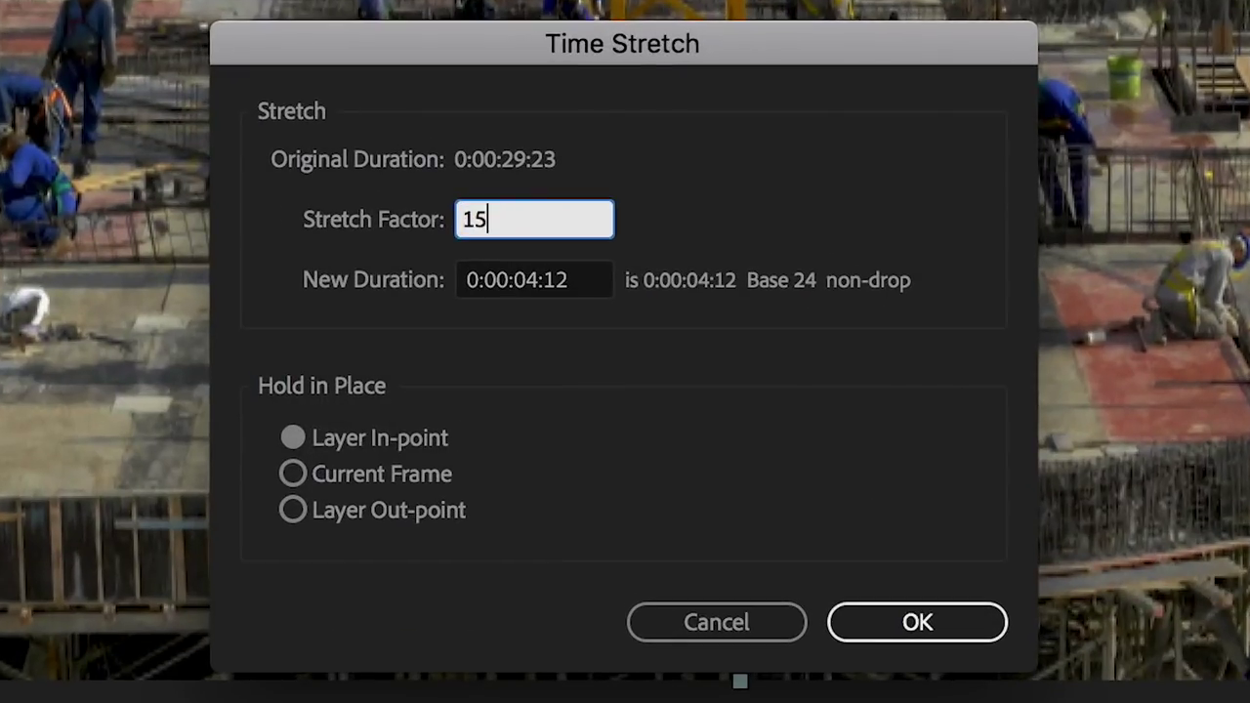
{"action": "left_click", "coordinate": [920, 617]}
- Pre-compose the stretched layer as Footage Layer and apply Posterize Time at 10 fps
{"action": "right_click", "coordinate": [178, 619]}
{"action": "left_click", "coordinate": [224, 687]}
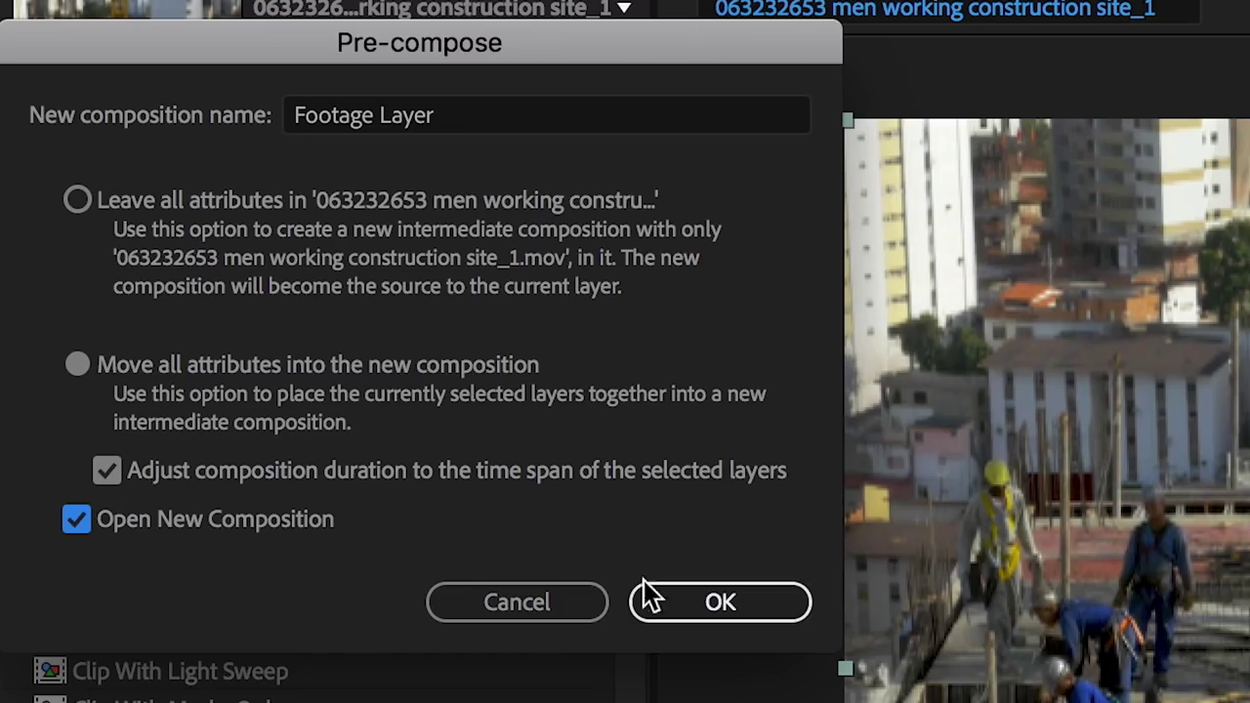
{"action": "left_click", "coordinate": [674, 608]}
{"action": "left_click_drag", "start_coordinate": [1096, 329], "coordinate": [573, 409]}
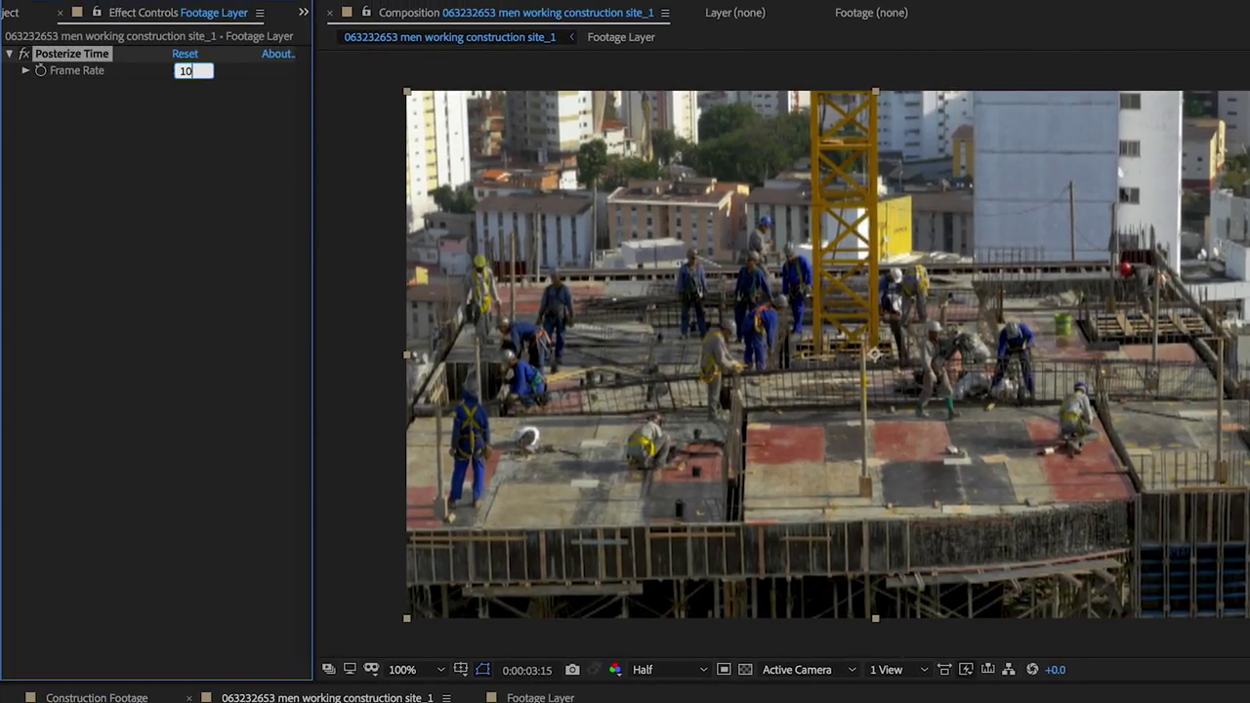
{"action": "key", "text": "Return"}
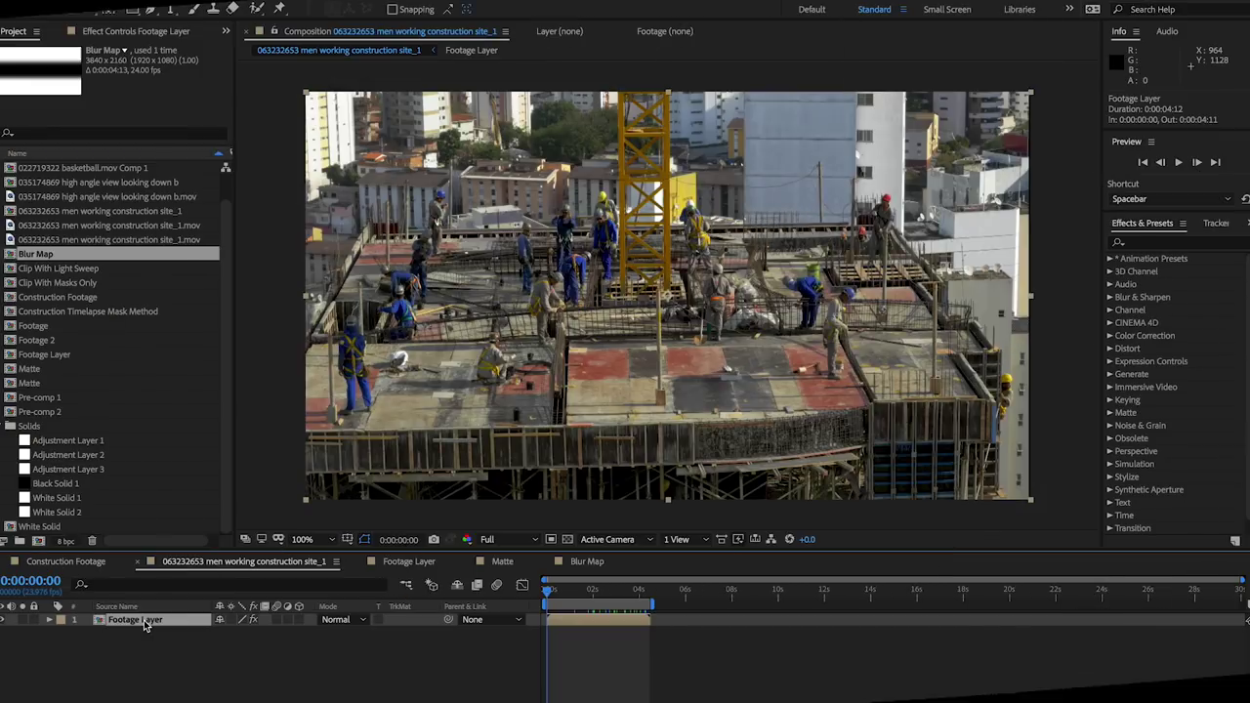
- Nudge the Matte light sweep direction to -257°, then add an adjustment layer with Camera Lens Blur
{"action": "left_click", "coordinate": [502, 562]}
{"action": "left_click_drag", "start_coordinate": [144, 112], "coordinate": [146, 146]}
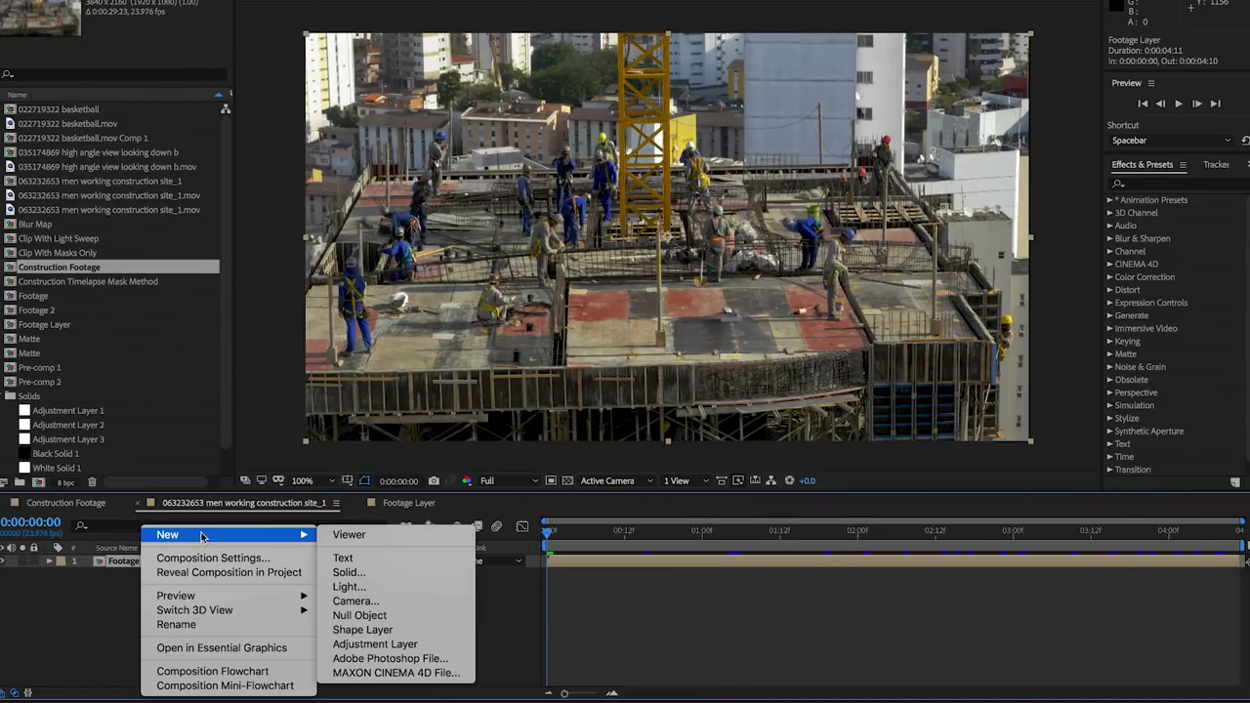
{"action": "left_click", "coordinate": [381, 644]}
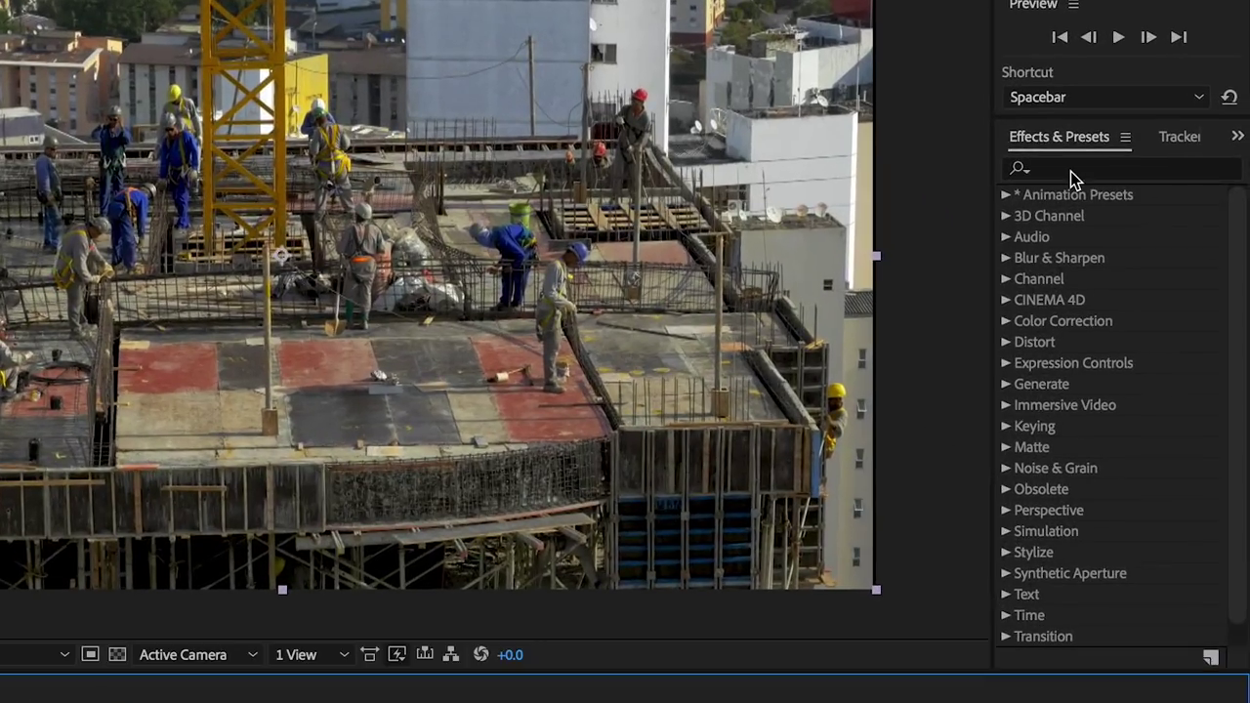
{"action": "left_click", "coordinate": [1149, 185]}
{"action": "type", "text": "camera lens"}
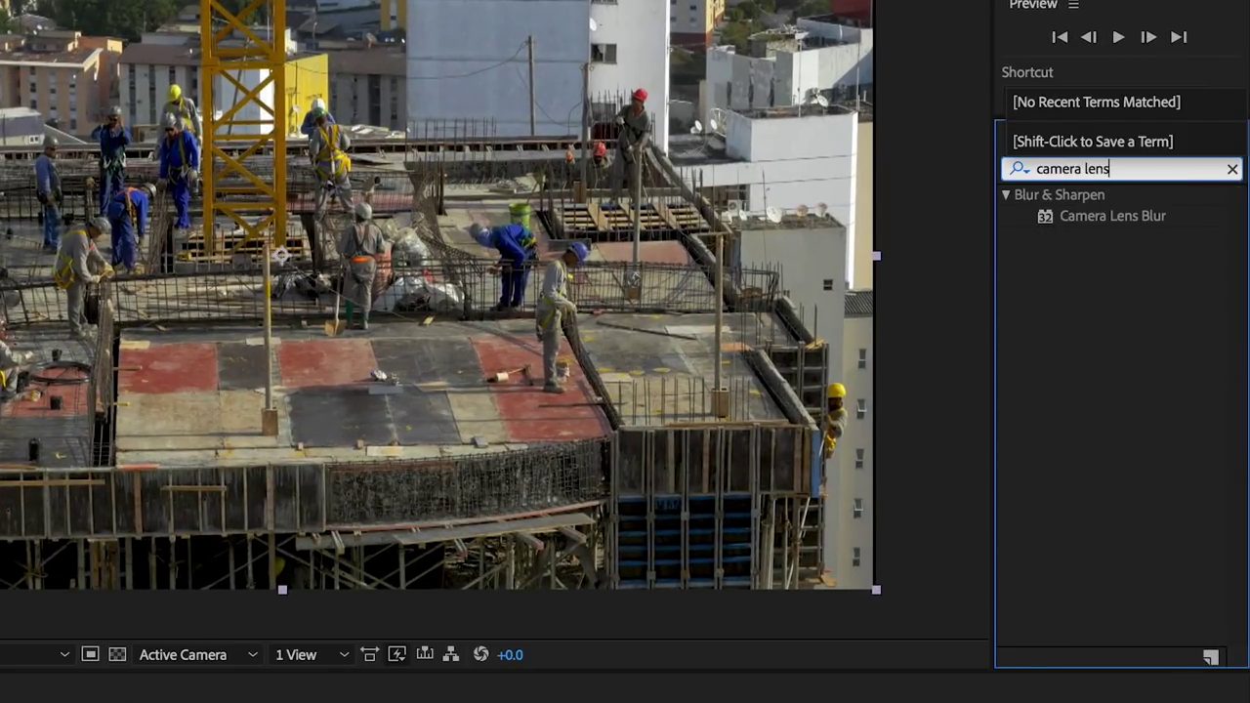
{"action": "left_click_drag", "start_coordinate": [1047, 225], "coordinate": [166, 625]}
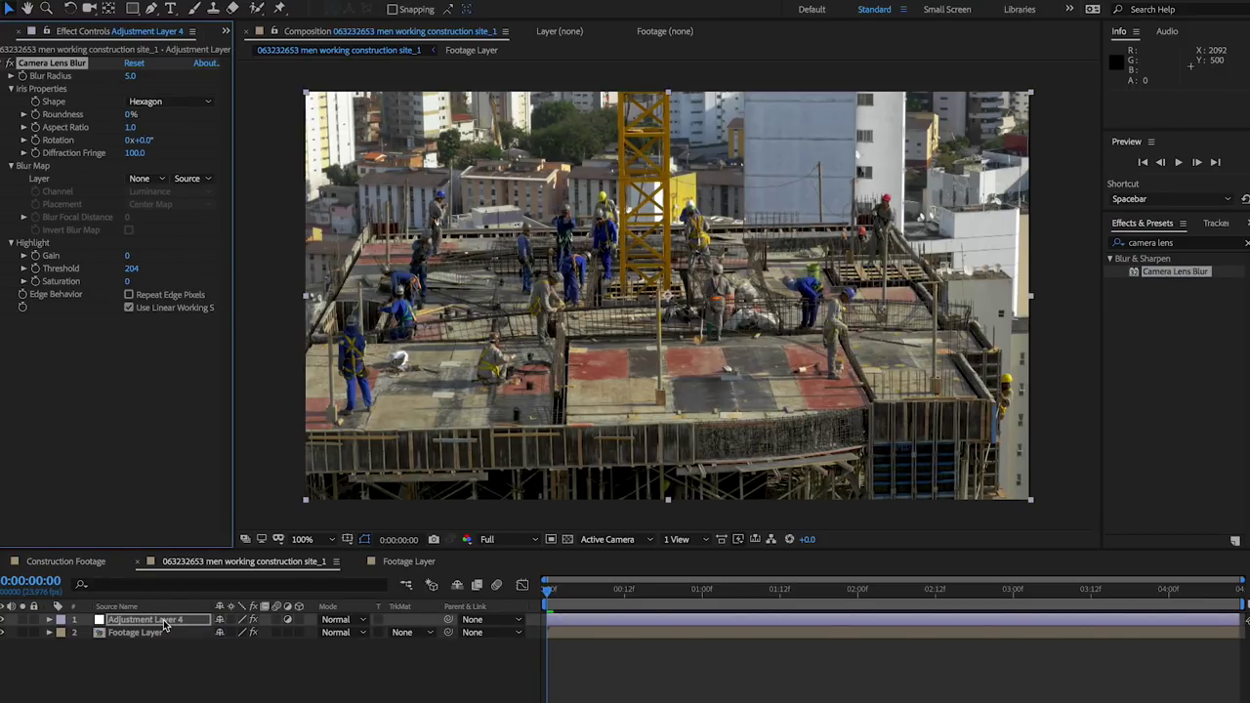
- Create a white solid and pre-compose it, with all attributes, into a new 'Blur Map' composition
{"action": "right_click", "coordinate": [172, 655]}
{"action": "mouse_move", "coordinate": [210, 598]}
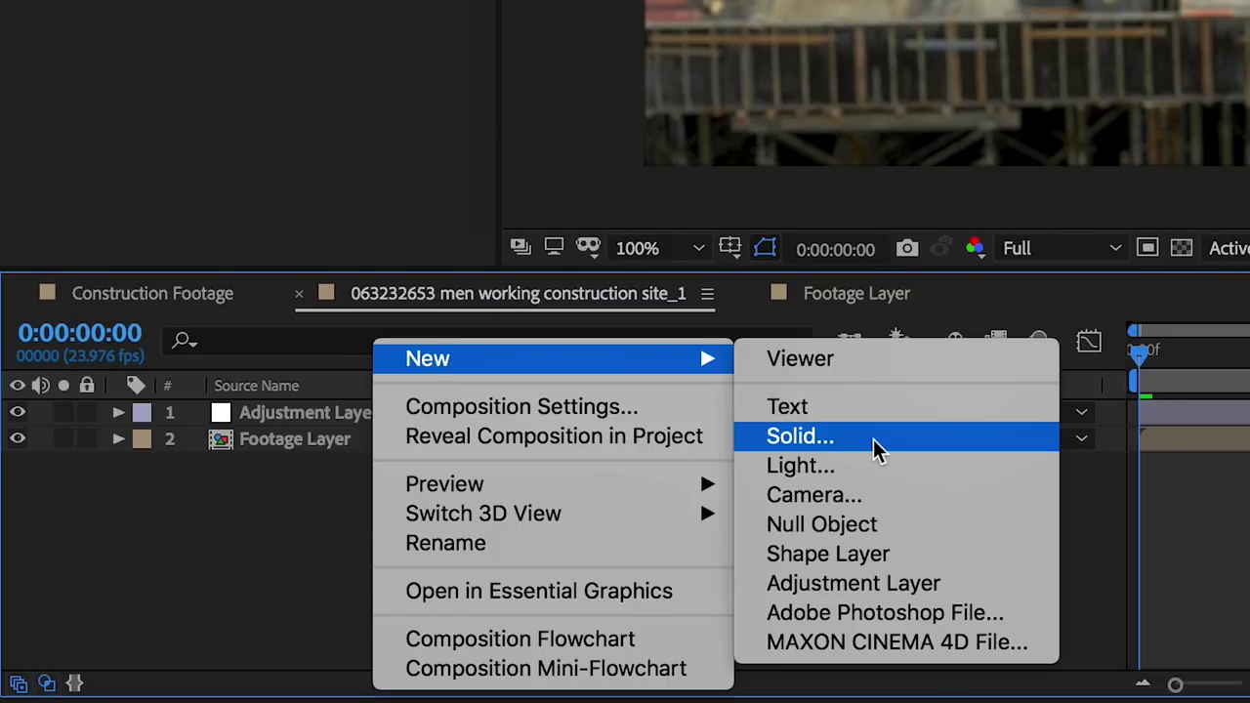
{"action": "left_click", "coordinate": [416, 635]}
{"action": "right_click", "coordinate": [299, 424]}
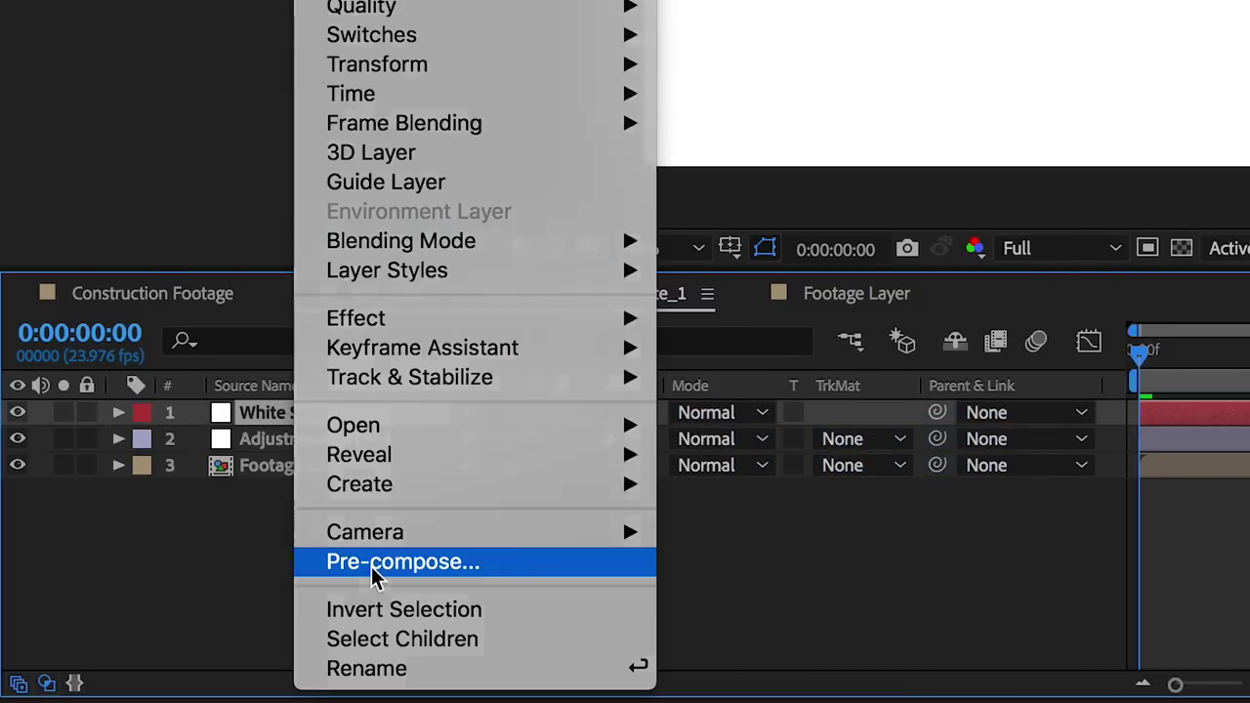
{"action": "left_click", "coordinate": [365, 561]}
{"action": "type", "text": "Blur Map"}
{"action": "left_click", "coordinate": [136, 185]}
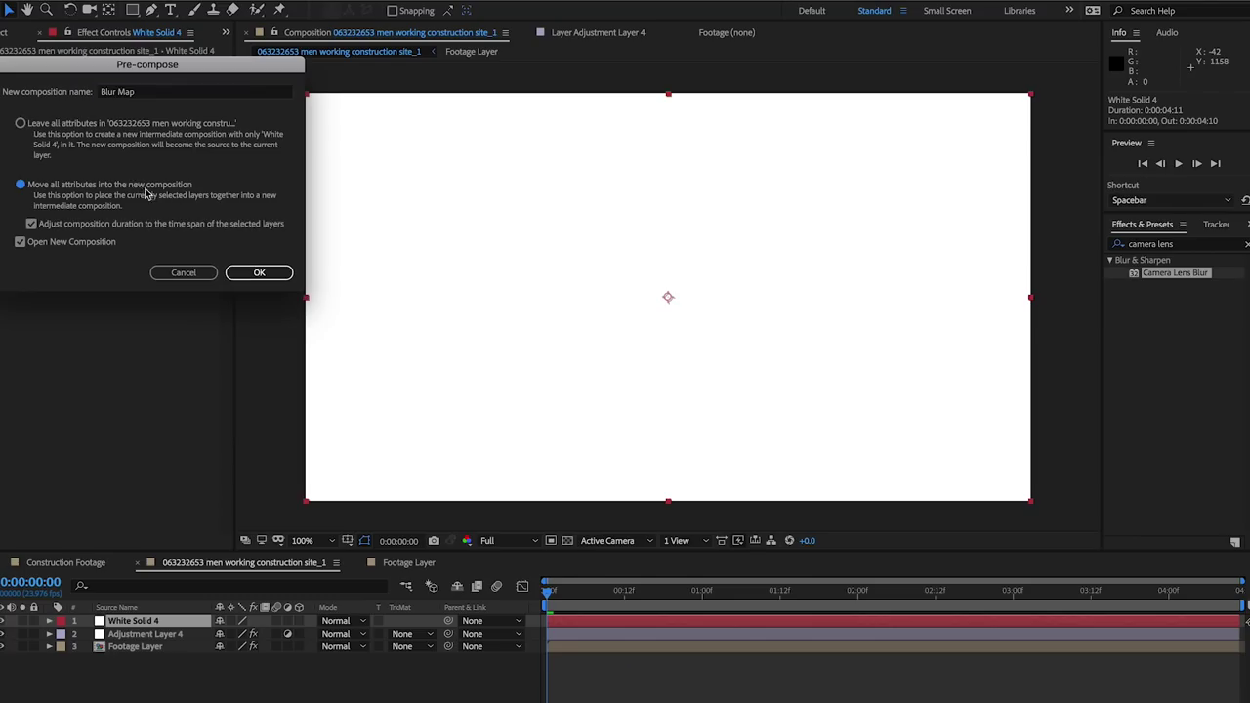
{"action": "left_click", "coordinate": [259, 273]}
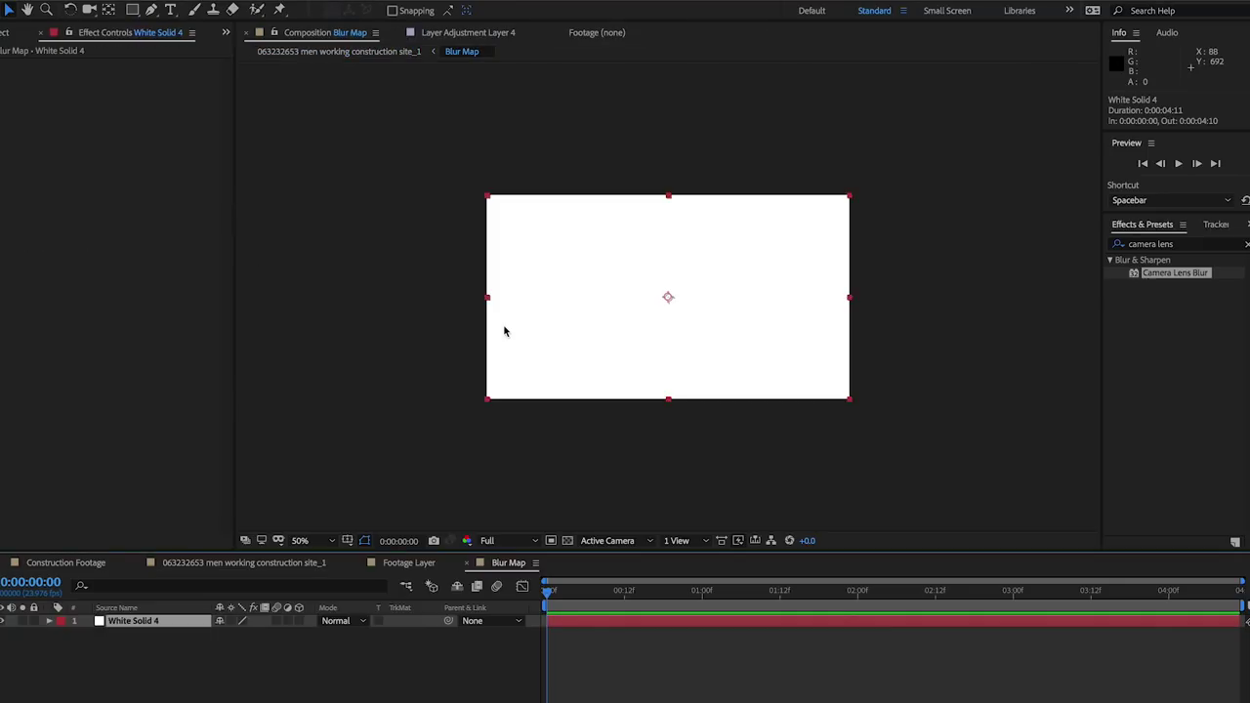
- Draw a rectangle mask across the middle band, invert it and feather it by 100 pixels
{"action": "left_click", "coordinate": [133, 10]}
{"action": "left_click_drag", "start_coordinate": [423, 230], "coordinate": [909, 363]}
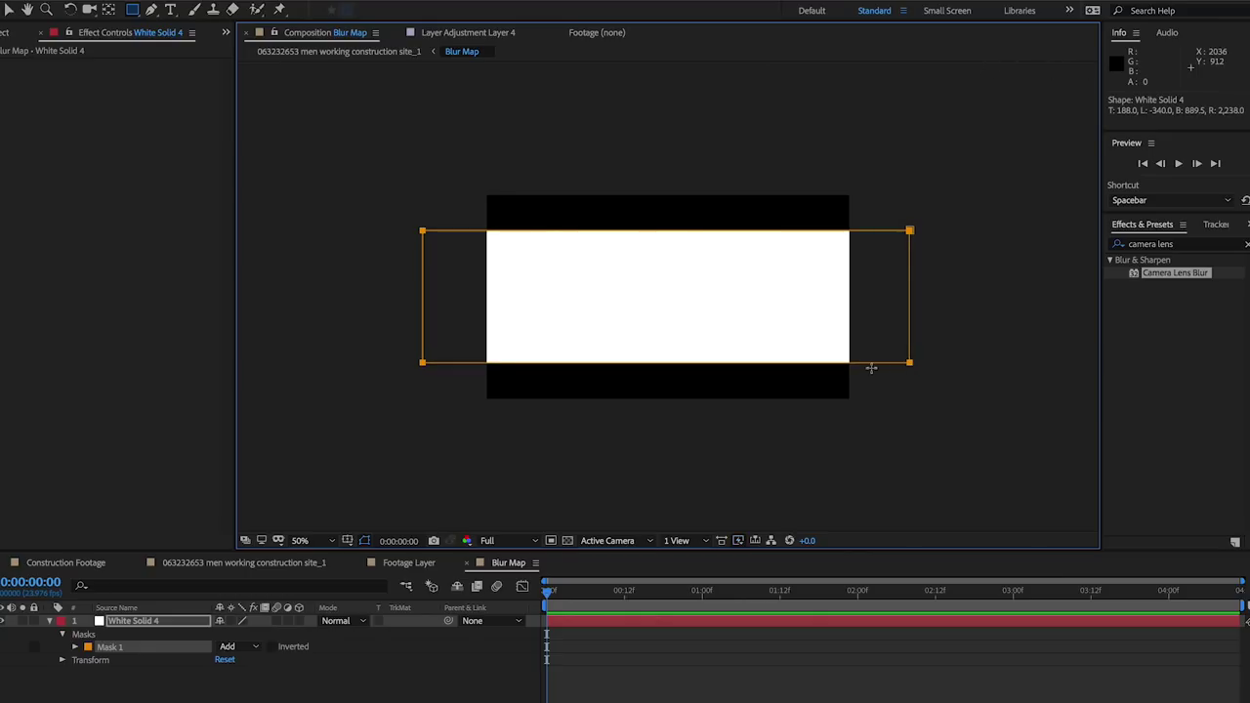
{"action": "left_click", "coordinate": [74, 647]}
{"action": "left_click", "coordinate": [272, 647]}
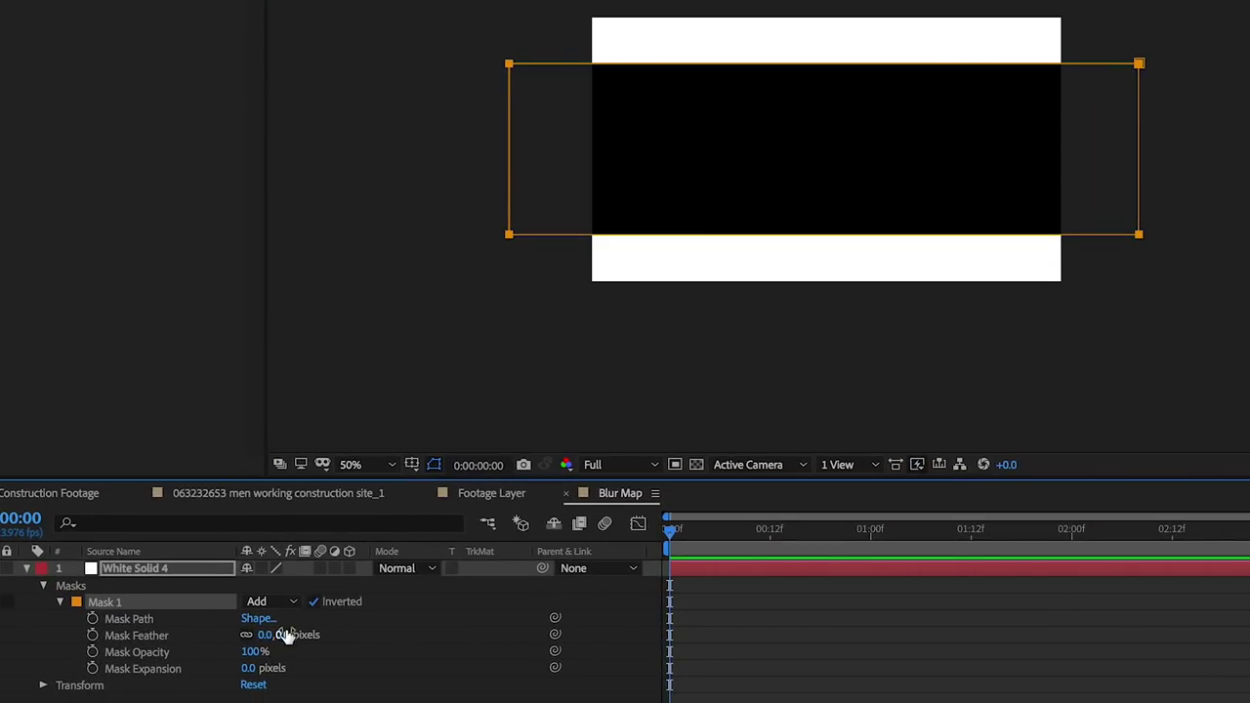
{"action": "type", "text": "100"}
{"action": "key", "text": "Return"}
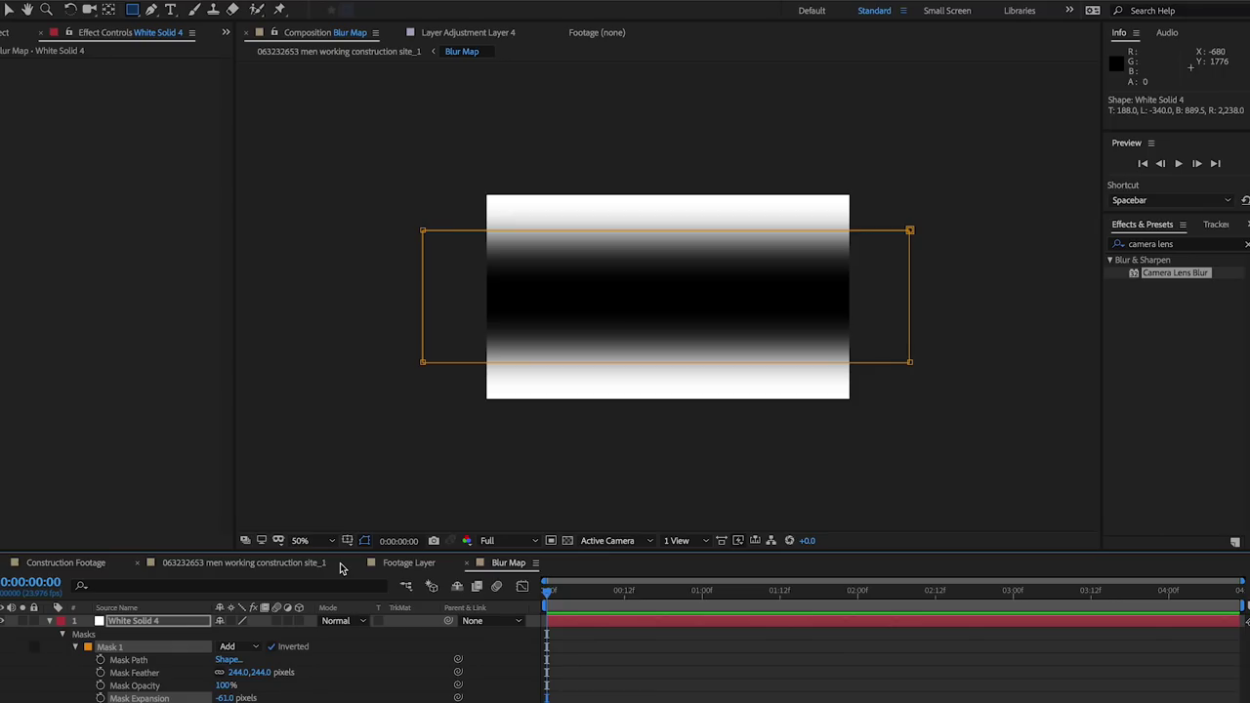
{"action": "left_click", "coordinate": [296, 565]}
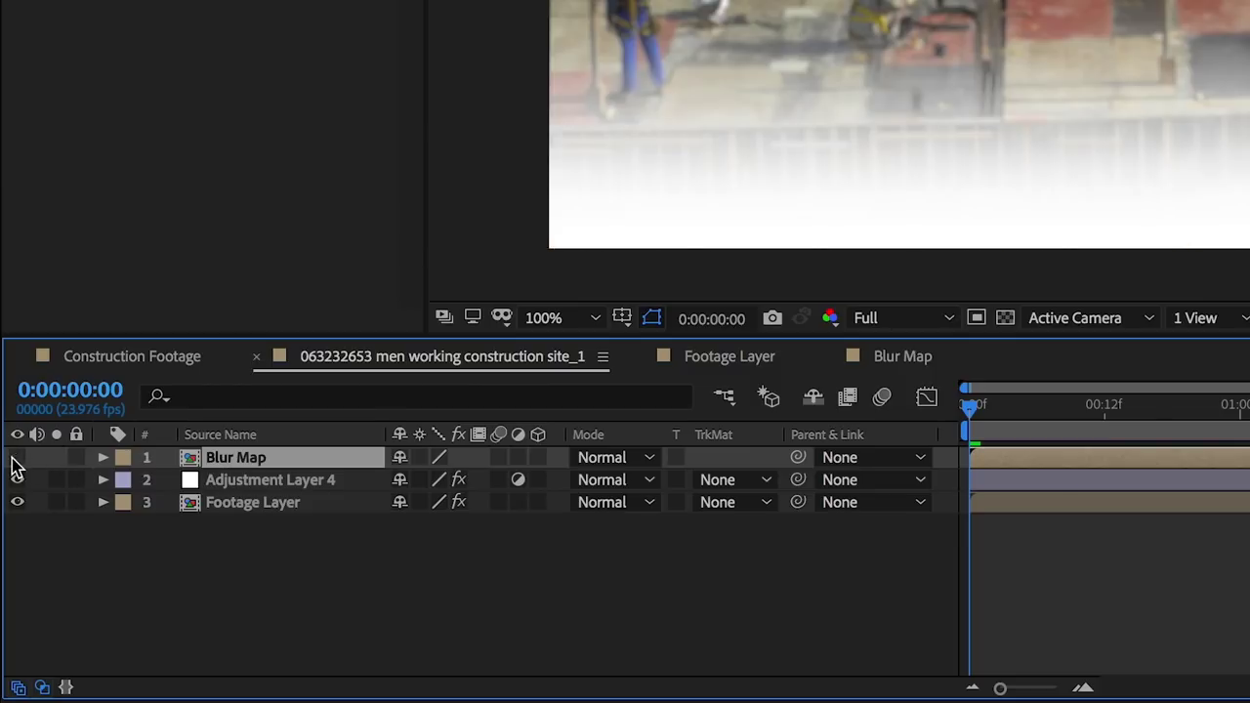
- Hide the Blur Map layer and set the adjustment layer's lens blur: radius 30, Repeat Edge Pixels, iris shape
{"action": "left_click", "coordinate": [16, 458]}
{"action": "left_click", "coordinate": [279, 482]}
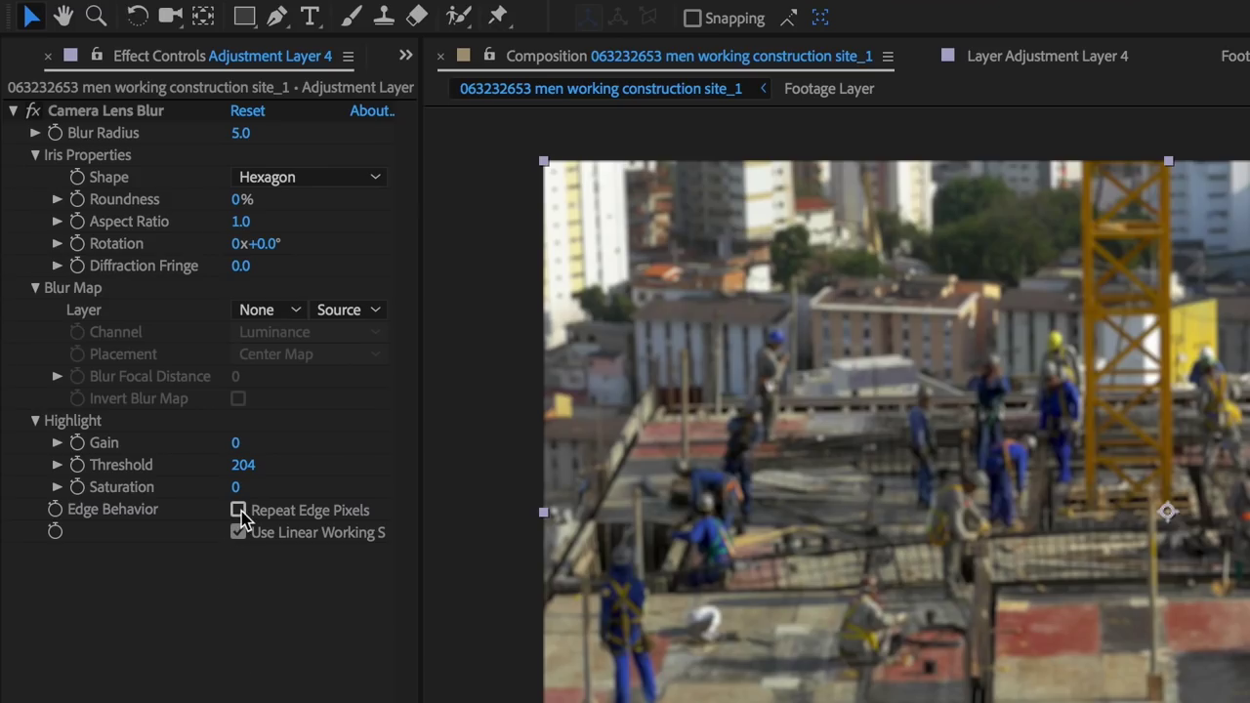
{"action": "left_click", "coordinate": [240, 514]}
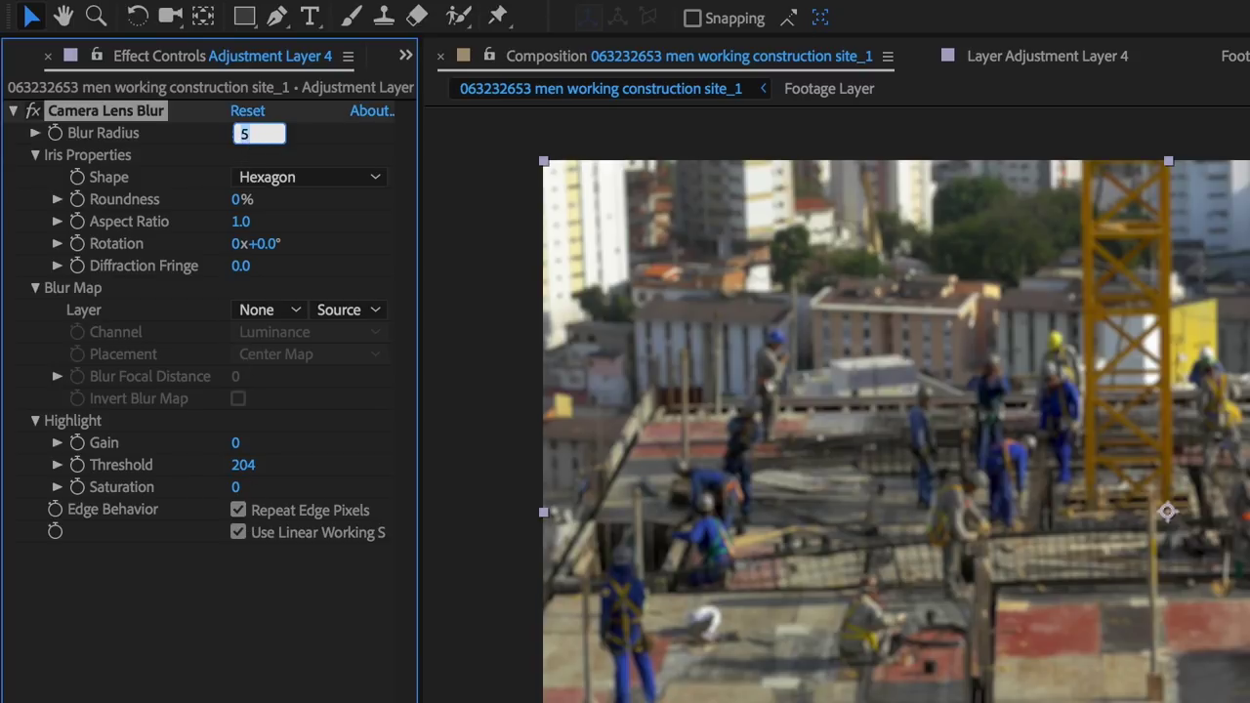
{"action": "key", "text": "Return"}
{"action": "left_click", "coordinate": [293, 177]}
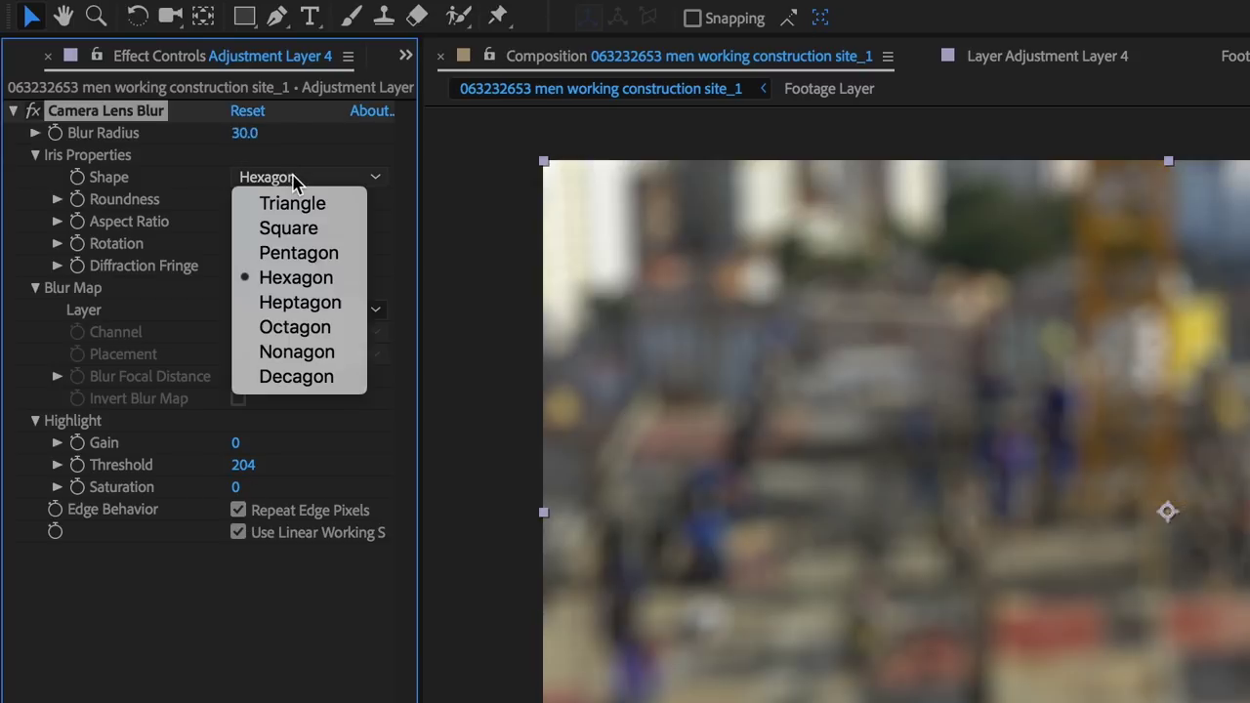
{"action": "left_click", "coordinate": [314, 381]}
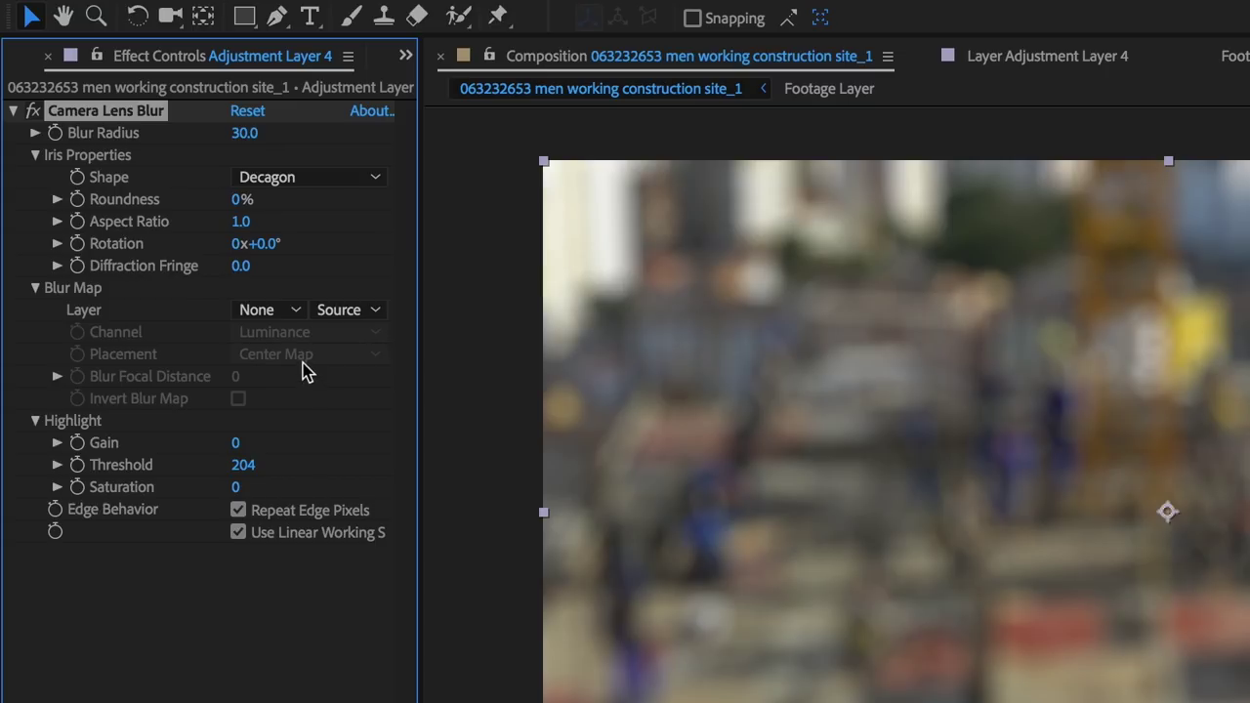
- Set Diffraction Fringe to 50 and choose Blur Map as the blur map layer
{"action": "left_click", "coordinate": [241, 267]}
{"action": "type", "text": "3"}
{"action": "key", "text": "Return"}
{"action": "left_click", "coordinate": [262, 309]}
{"action": "left_click", "coordinate": [288, 376]}
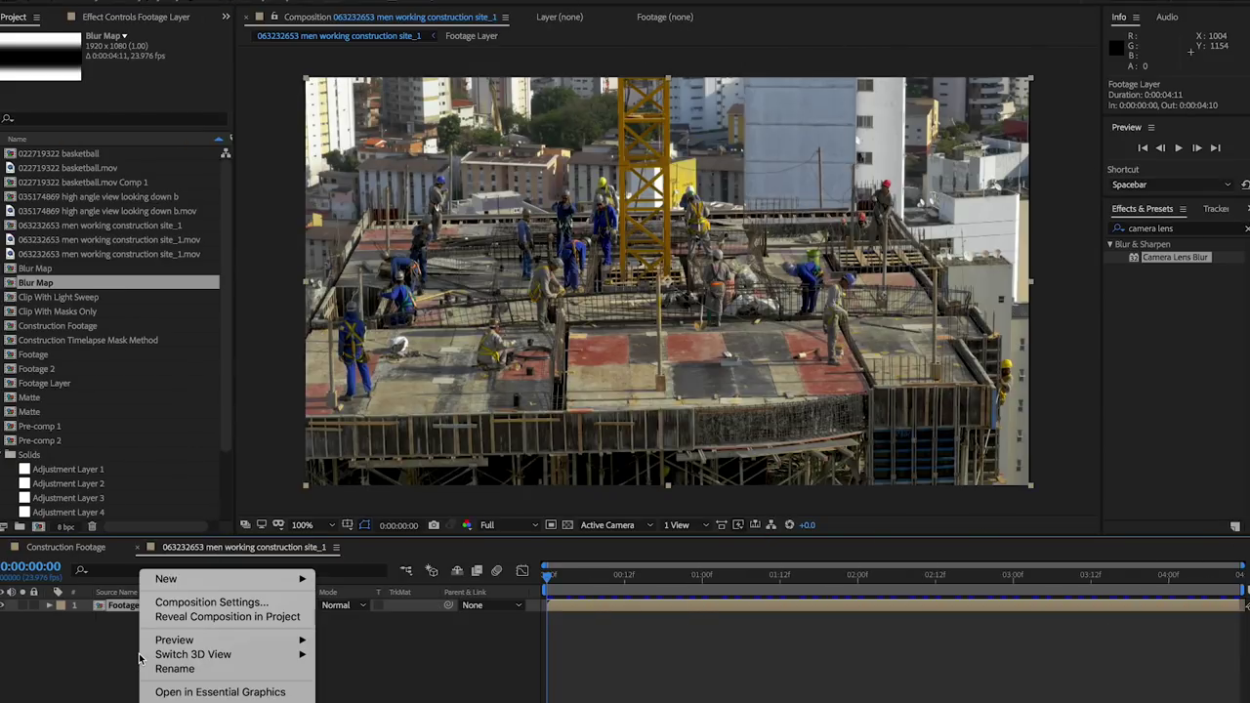
- Create a black solid with CC Light Sweep, beam nearly horizontal, centred in frame, about 262 wide
{"action": "mouse_move", "coordinate": [215, 583]}
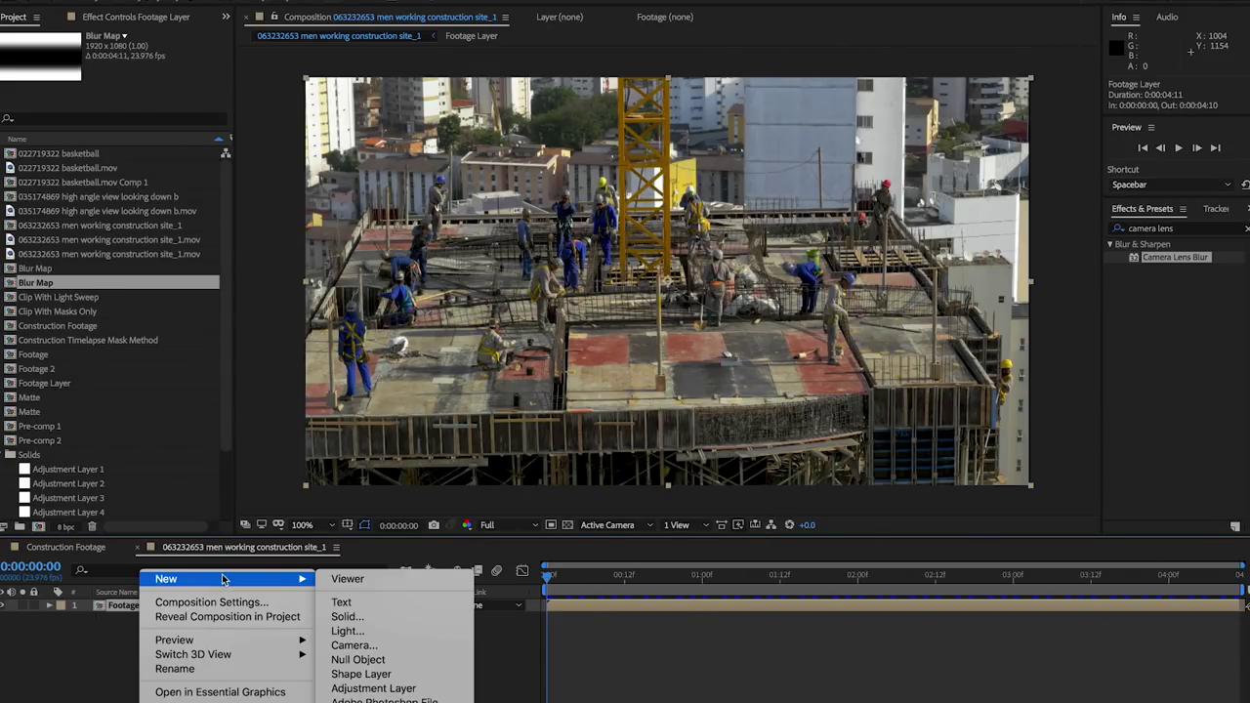
{"action": "left_click", "coordinate": [349, 616]}
{"action": "left_click", "coordinate": [332, 76]}
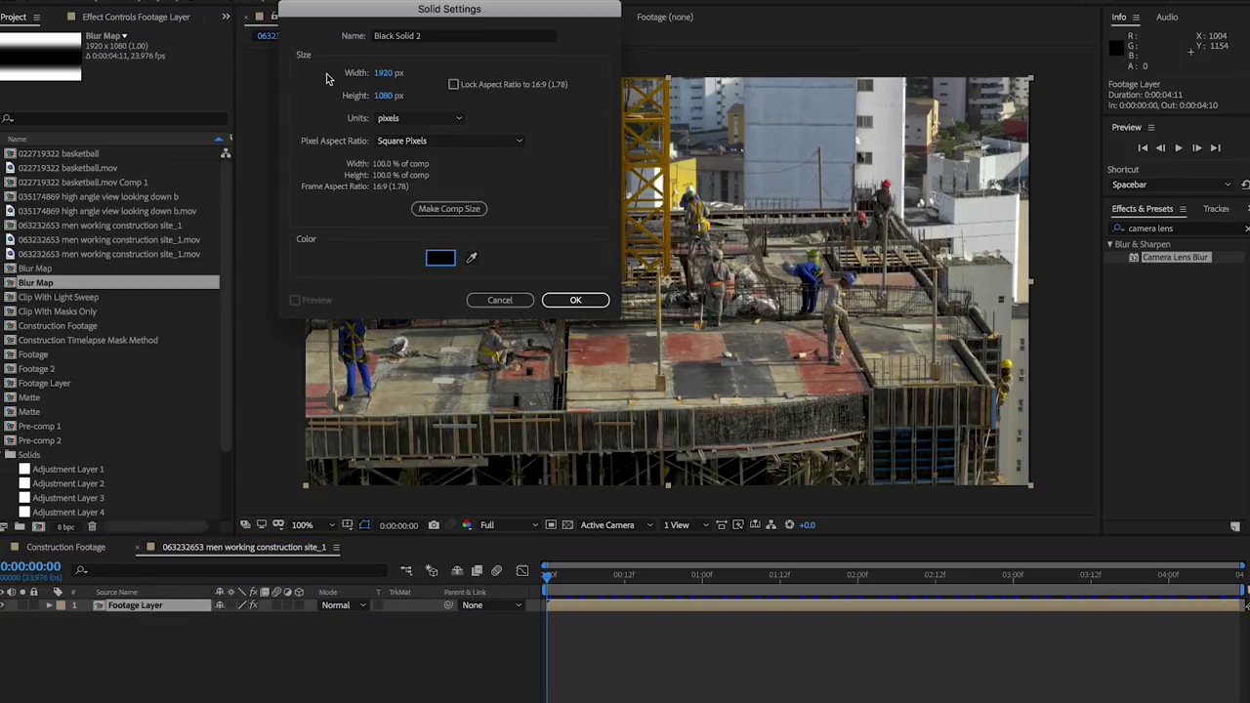
{"action": "left_click", "coordinate": [577, 300]}
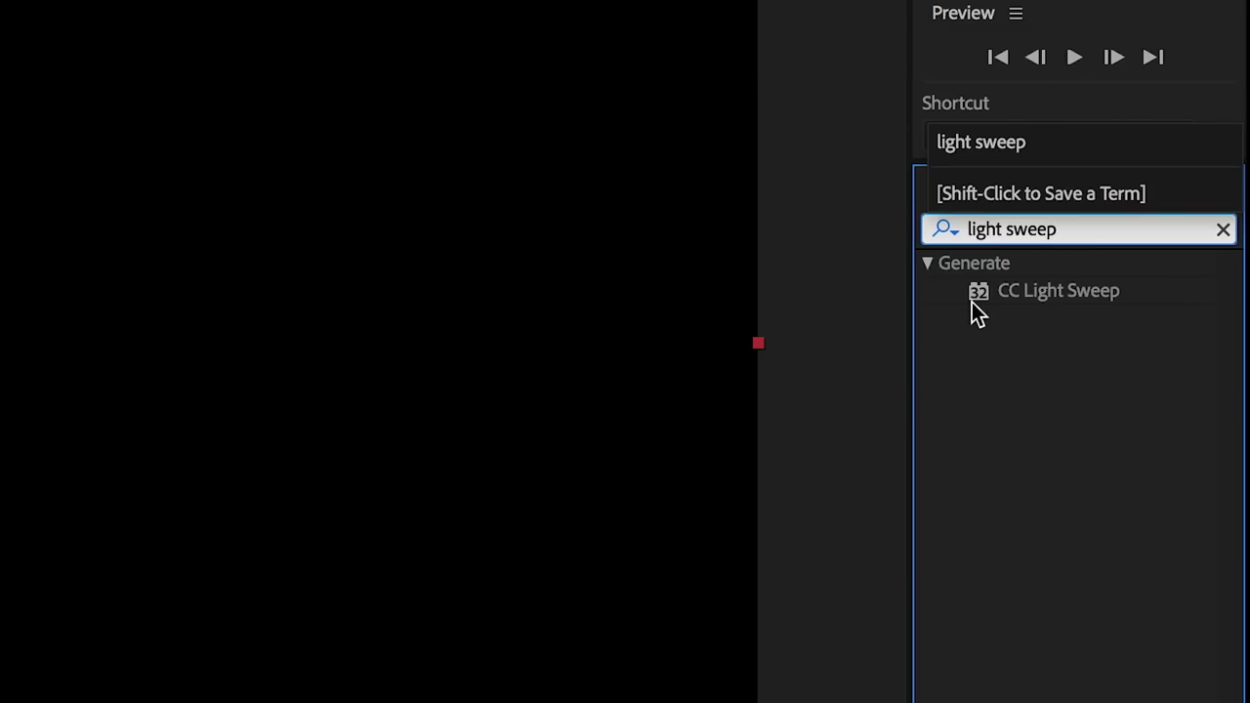
{"action": "left_click_drag", "start_coordinate": [973, 303], "coordinate": [272, 464]}
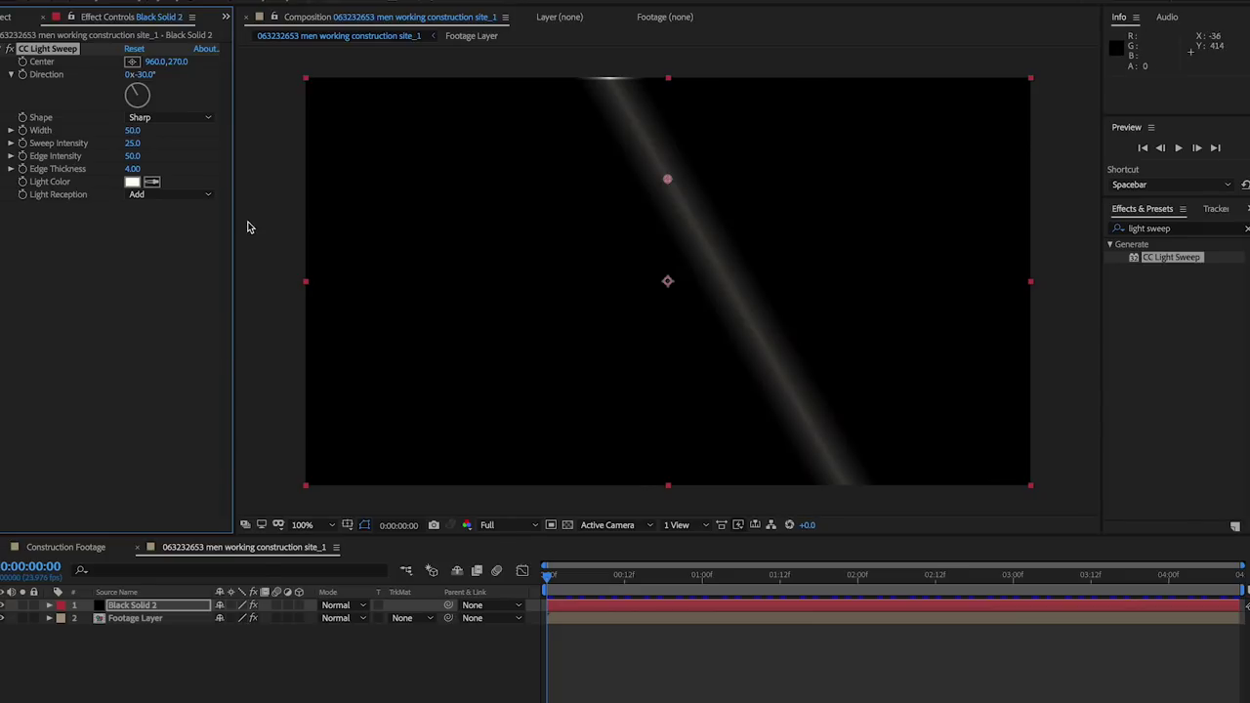
{"action": "left_click_drag", "start_coordinate": [140, 74], "coordinate": [79, 74]}
{"action": "left_click_drag", "start_coordinate": [176, 62], "coordinate": [373, 78]}
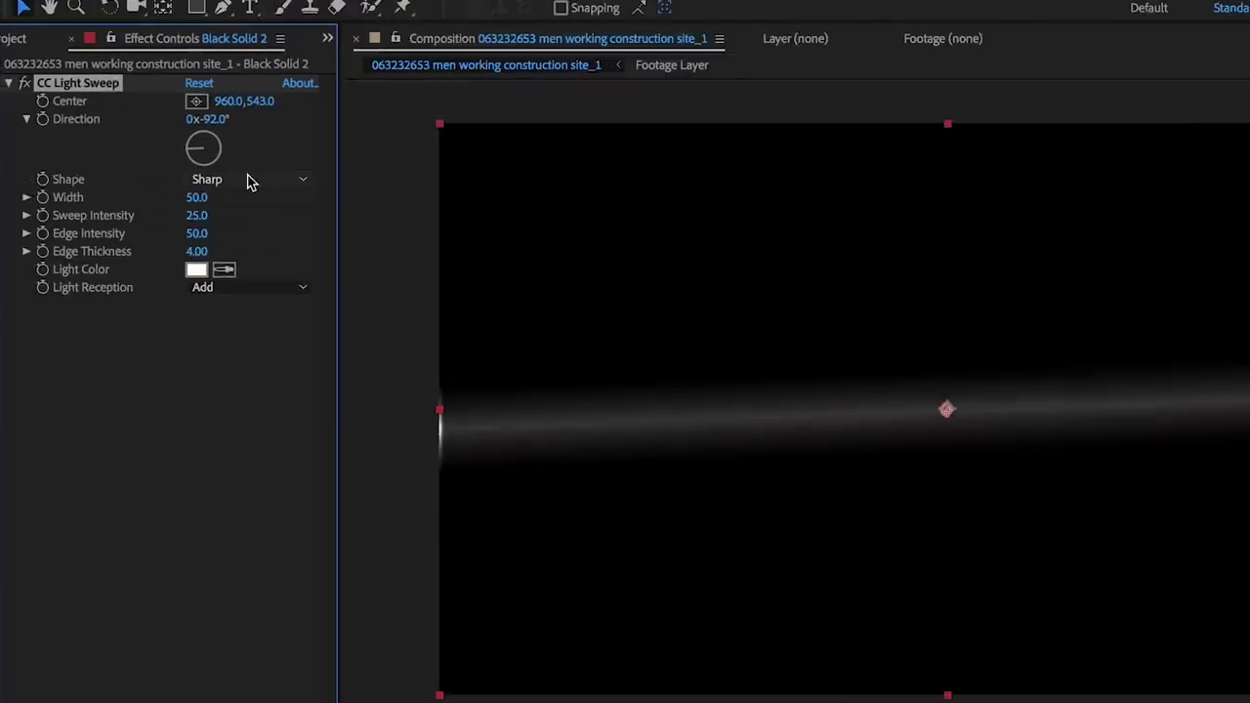
{"action": "left_click_drag", "start_coordinate": [132, 130], "coordinate": [285, 111]}
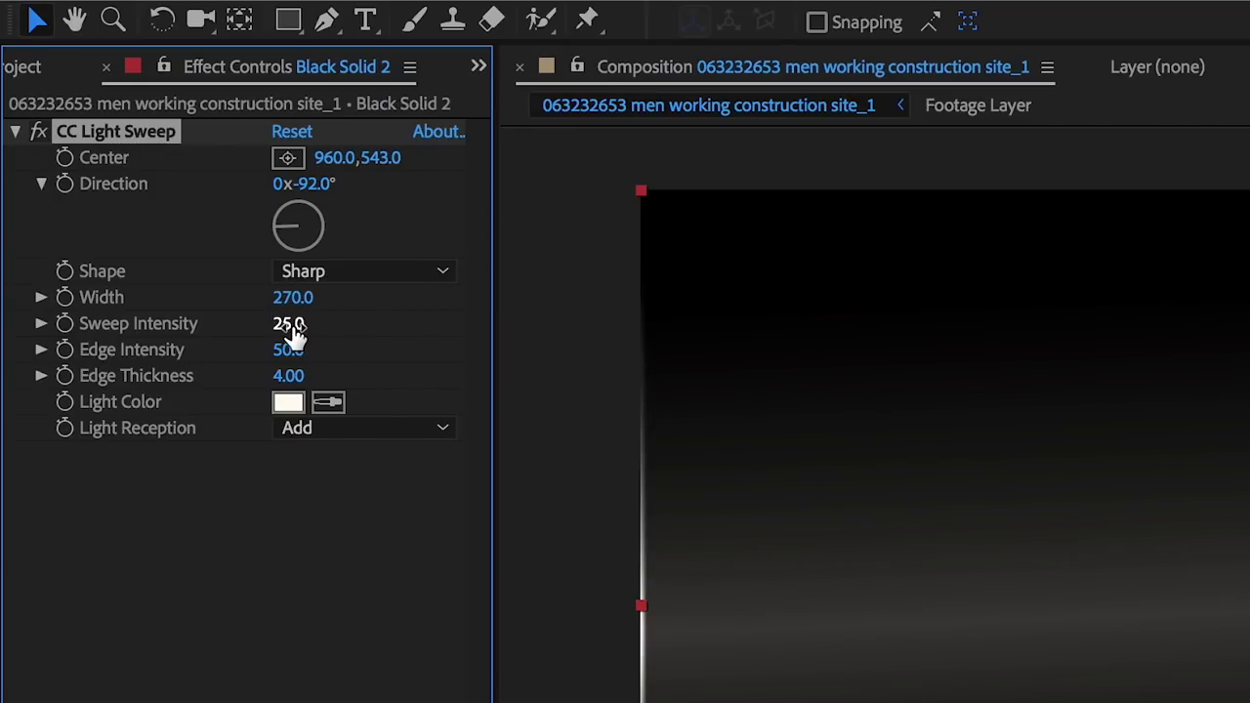
- Set the light sweep's Sweep Intensity to 100 and Edge Intensity to 0
{"action": "left_click", "coordinate": [288, 323]}
{"action": "type", "text": "100"}
{"action": "key", "text": "Return"}
{"action": "left_click", "coordinate": [288, 350]}
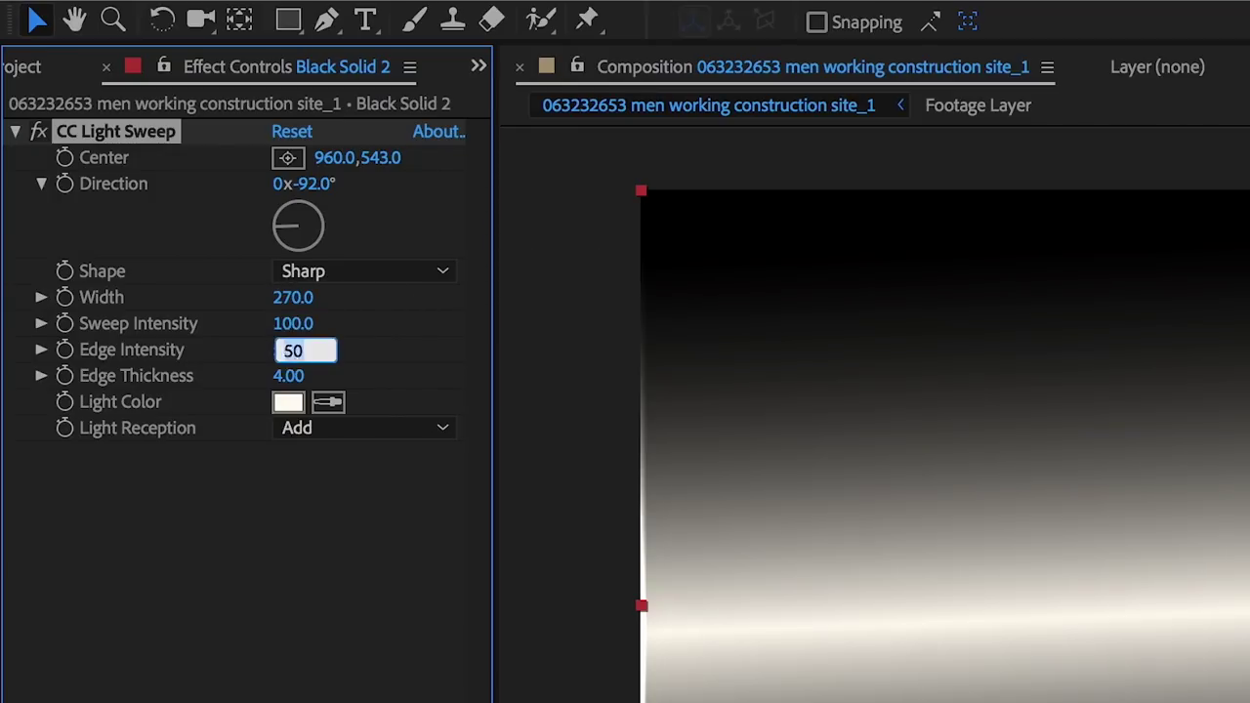
{"action": "type", "text": "0"}
{"action": "key", "text": "Return"}
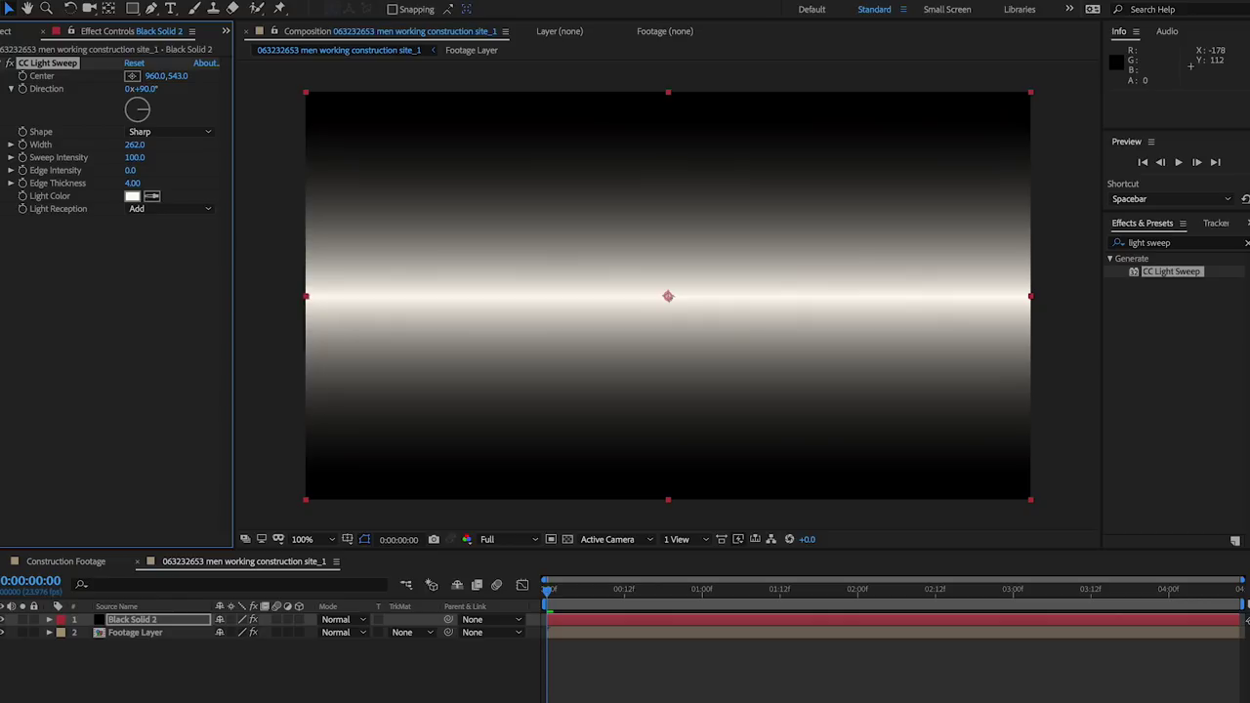
{"action": "right_click", "coordinate": [143, 621]}
- Pre-compose the black solid as Matte and move it below the Footage Layer
{"action": "left_click", "coordinate": [186, 688]}
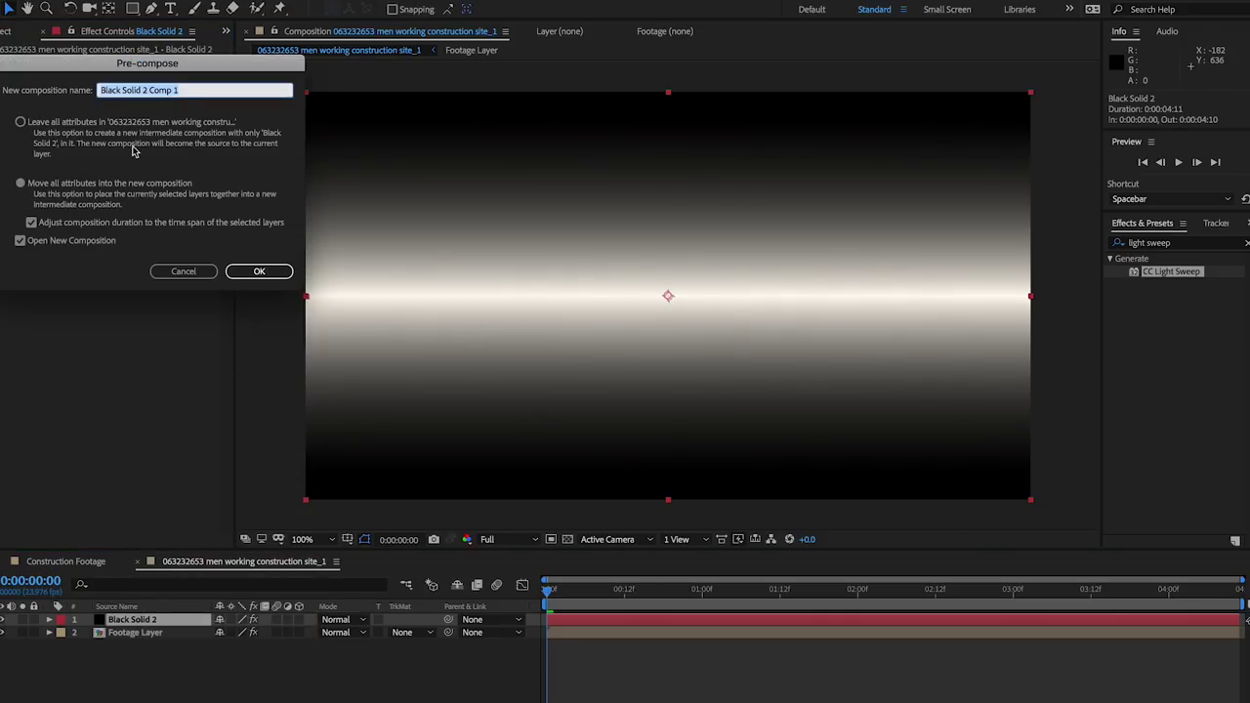
{"action": "key", "text": "Return"}
{"action": "left_click_drag", "start_coordinate": [112, 621], "coordinate": [104, 638]}
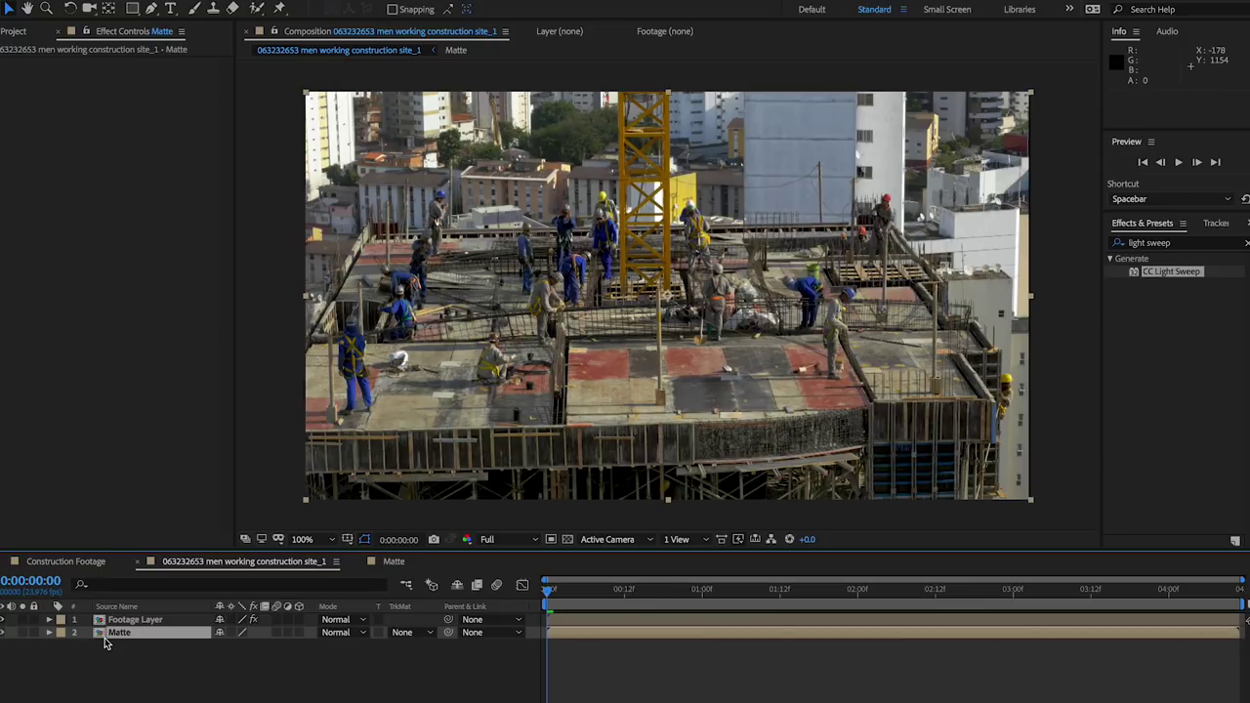
- Apply Camera Lens Blur to the footage with radius 30, Decagon iris and Diffraction Fringe 50
{"action": "key", "text": "ctrl+f"}
{"action": "key", "text": "BackSpace"}
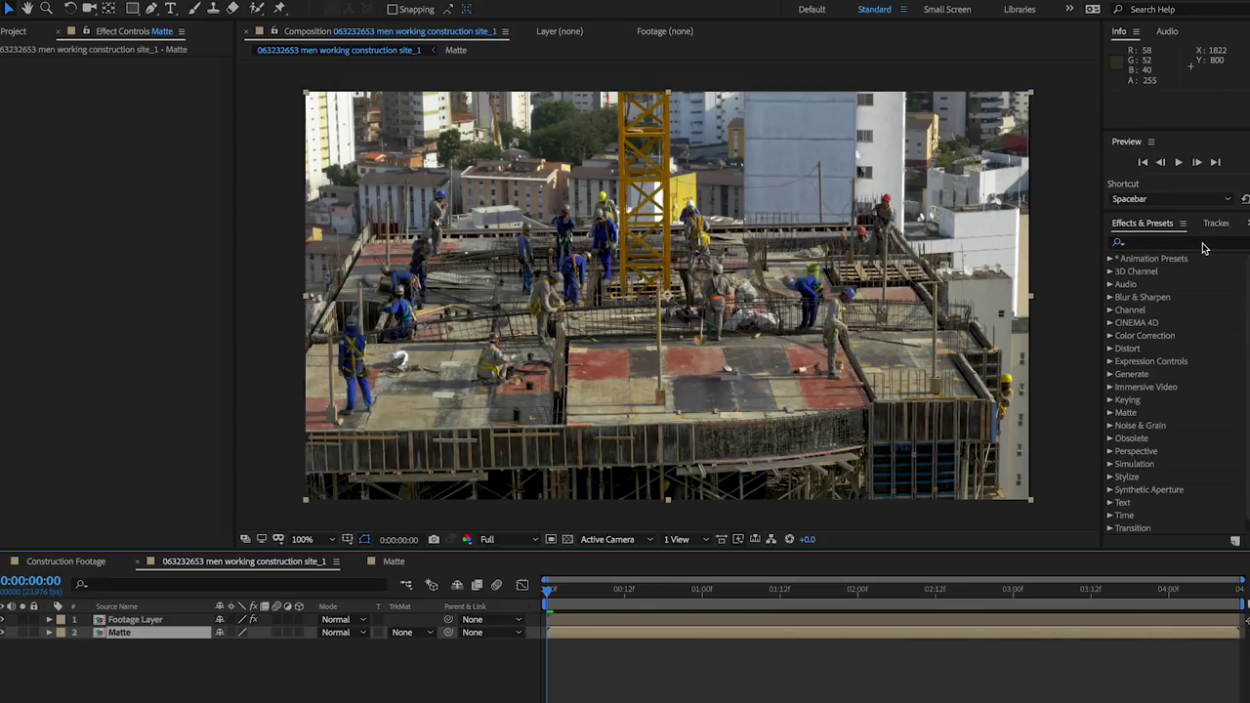
{"action": "type", "text": "camera lens"}
{"action": "left_click_drag", "start_coordinate": [1146, 281], "coordinate": [166, 612]}
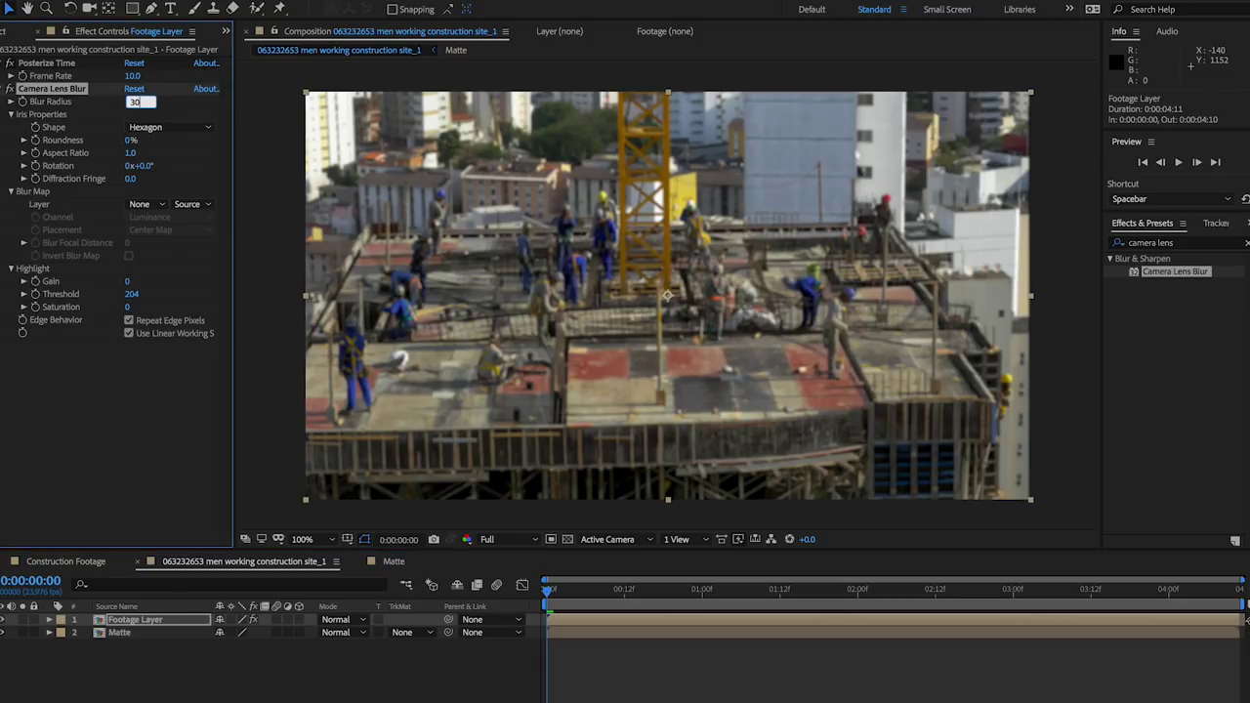
{"action": "key", "text": "Return"}
{"action": "left_click", "coordinate": [156, 127]}
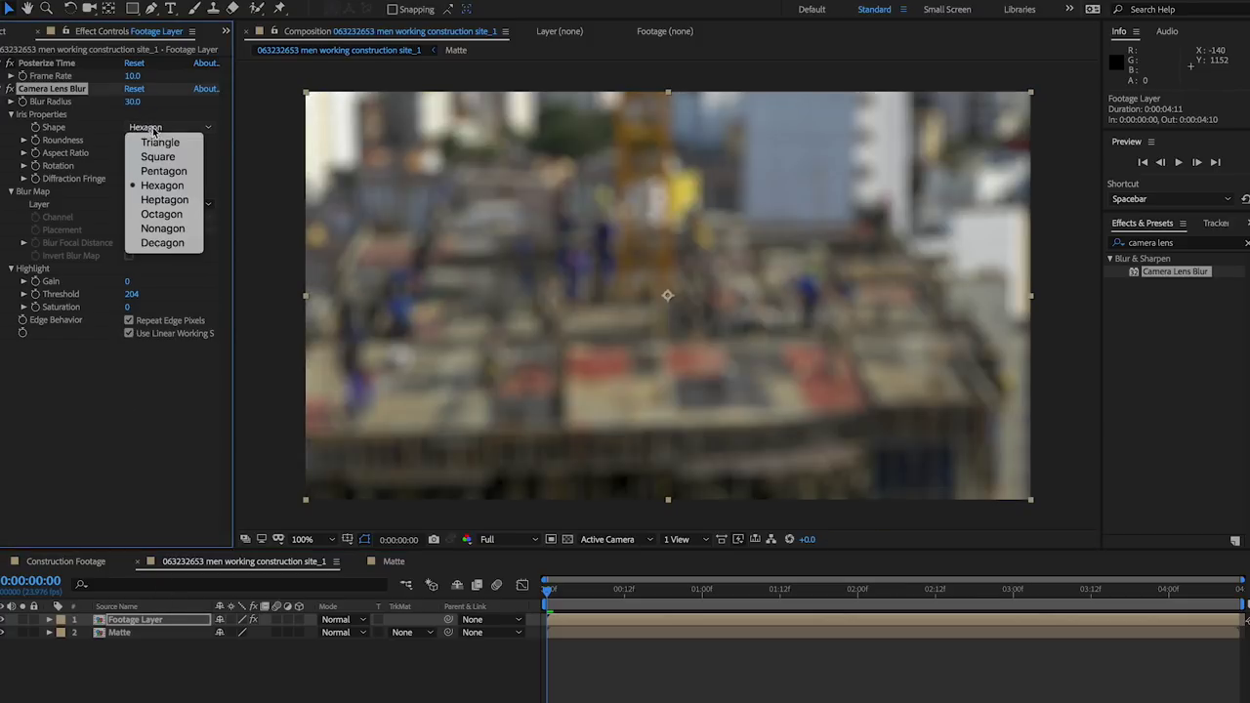
{"action": "left_click", "coordinate": [164, 243]}
{"action": "key", "text": "Return"}
- Use the Matte layer as an inverted blur map and preview the tilt-shift result
{"action": "left_click", "coordinate": [164, 204]}
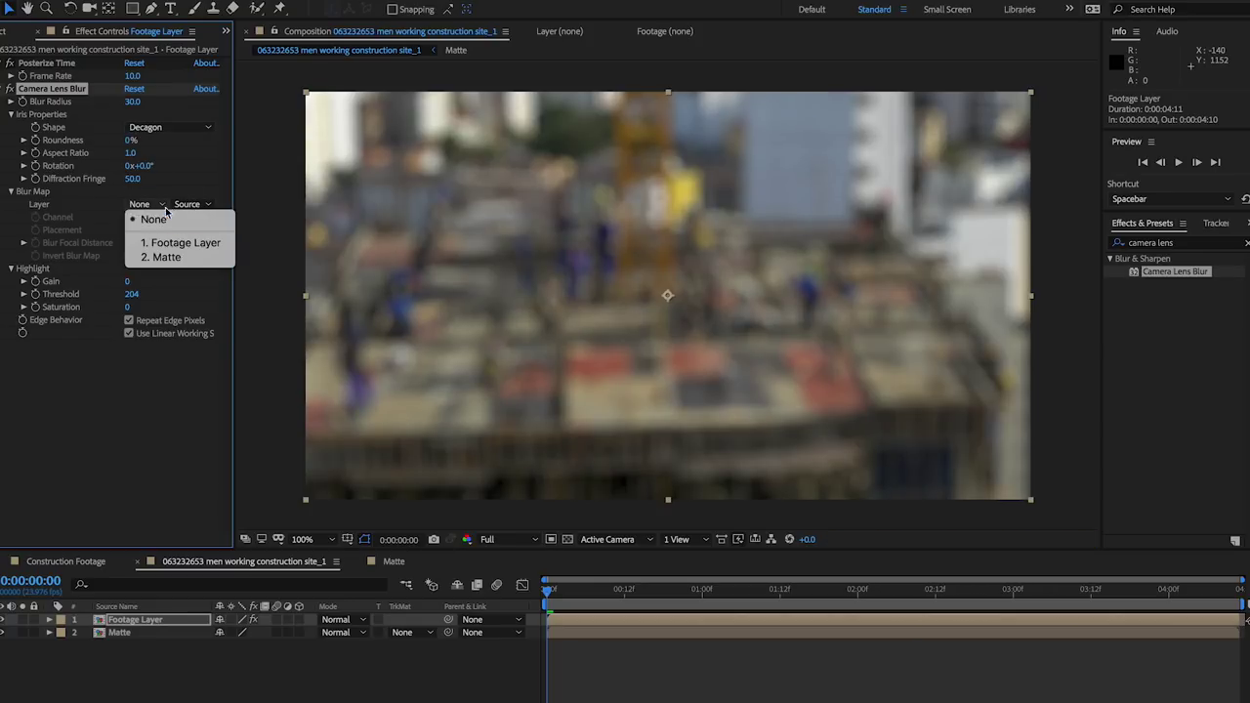
{"action": "left_click", "coordinate": [168, 257]}
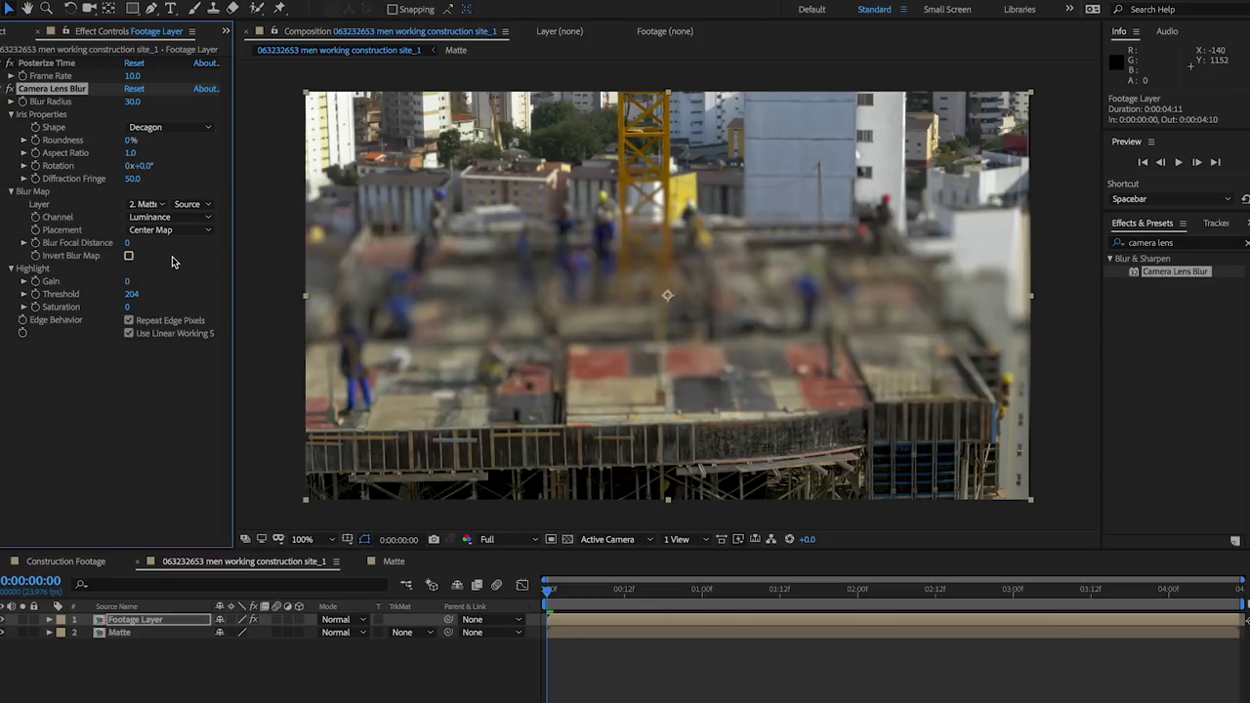
{"action": "left_click", "coordinate": [128, 256]}
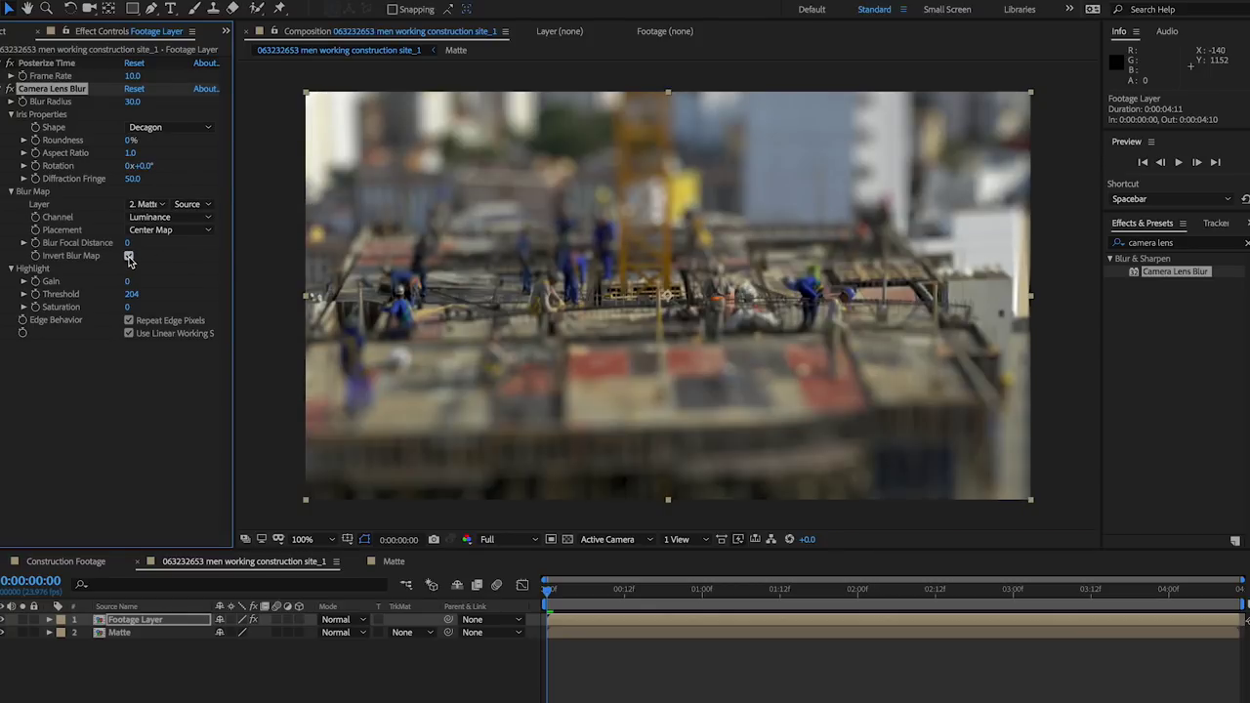
{"action": "key", "text": "space"}
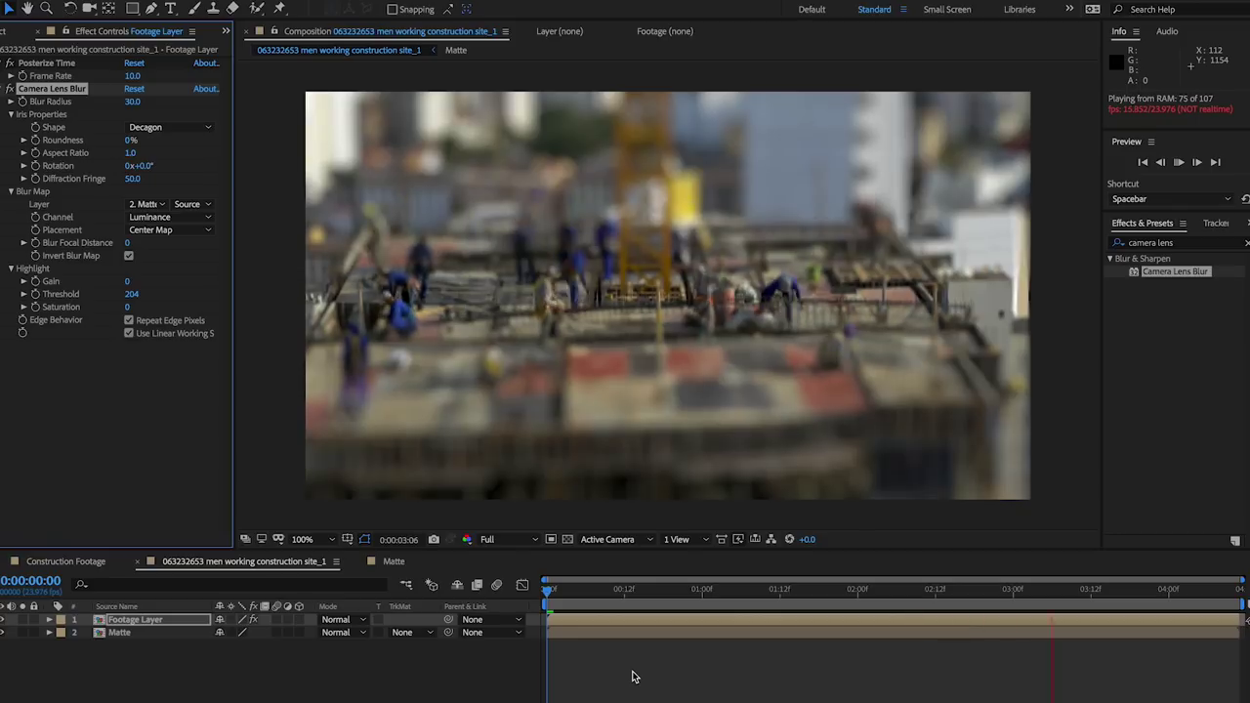
- Add Grain and Hue/Saturation to the footage, raising Master Saturation to 28
{"action": "type", "text": "grain"}
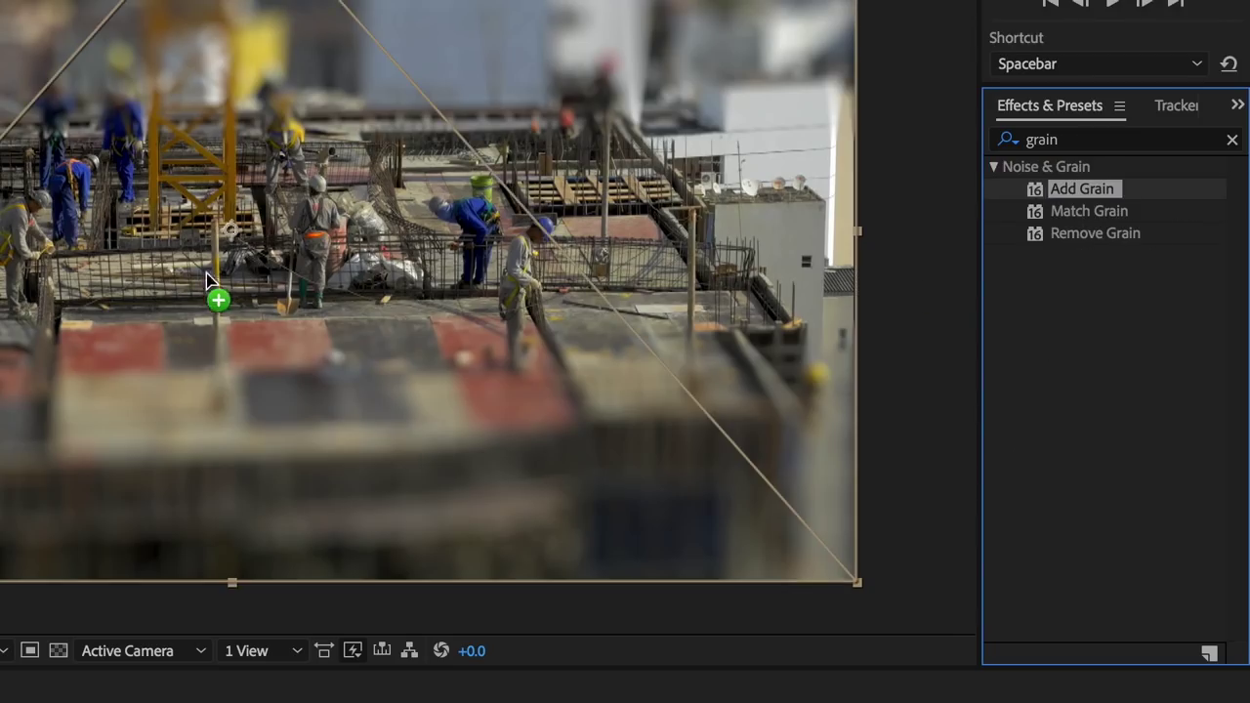
{"action": "left_click", "coordinate": [1234, 140]}
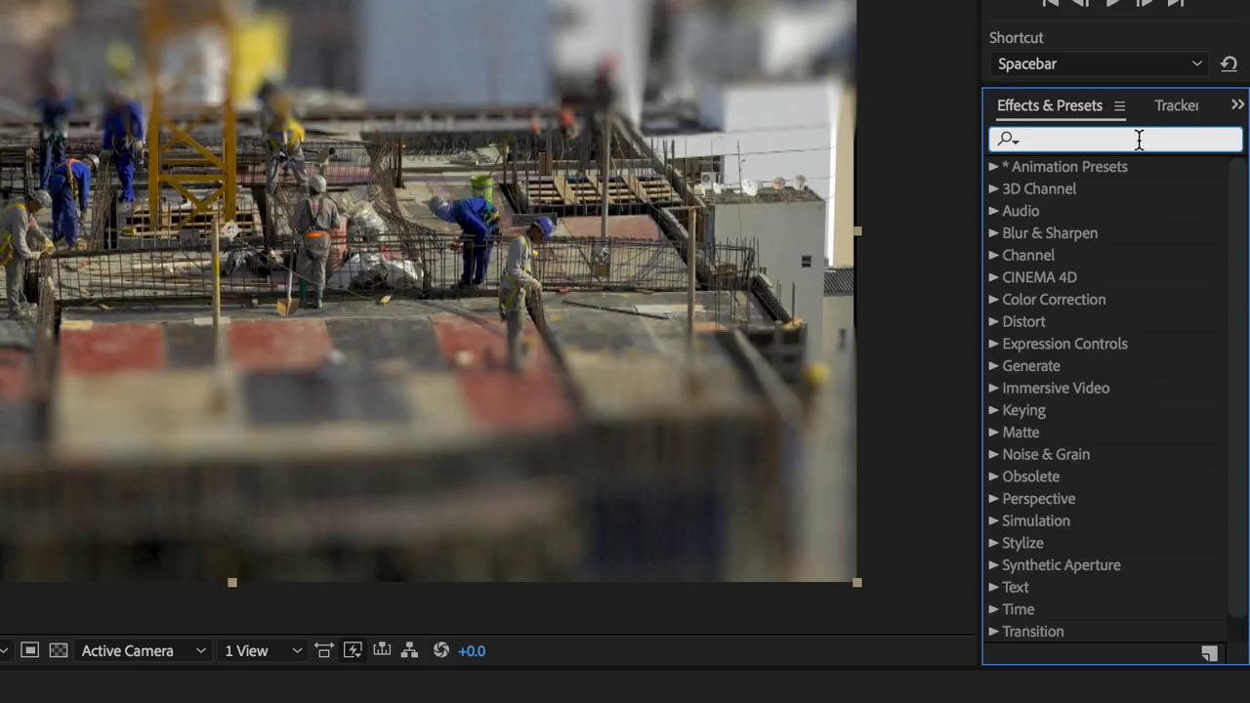
{"action": "type", "text": "hue"}
{"action": "left_click_drag", "start_coordinate": [1033, 279], "coordinate": [424, 313]}
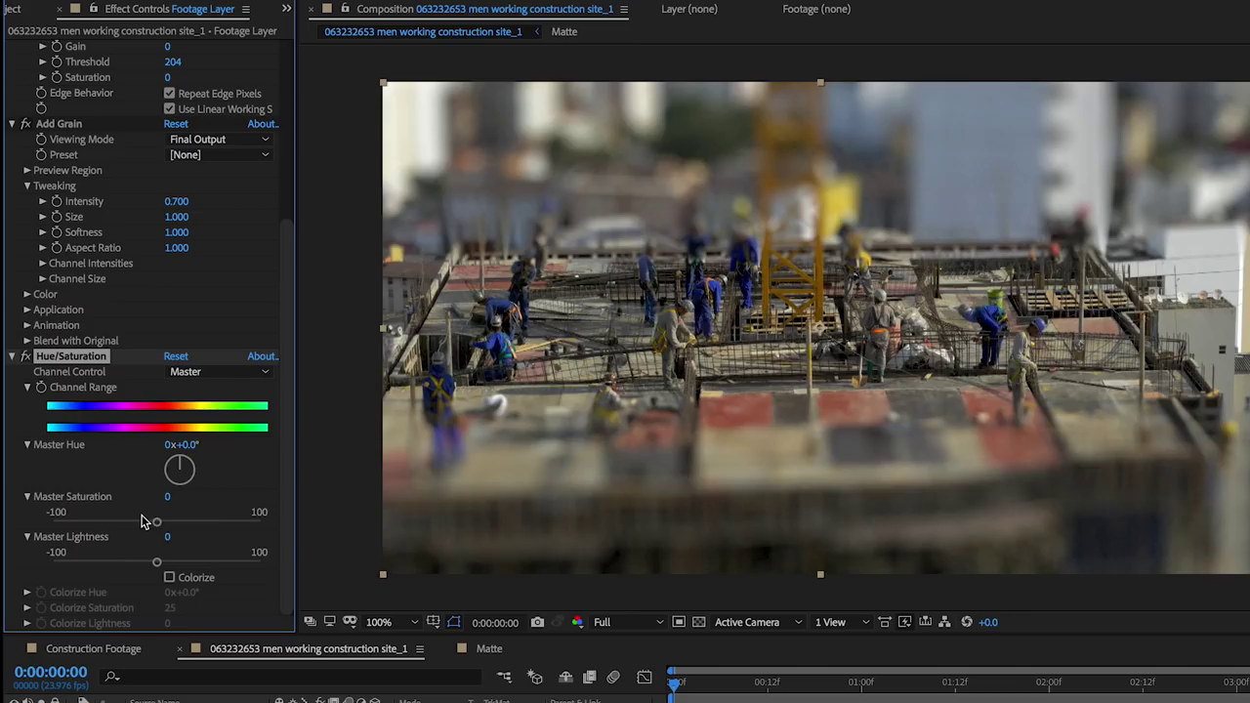
{"action": "left_click_drag", "start_coordinate": [156, 523], "coordinate": [189, 529]}
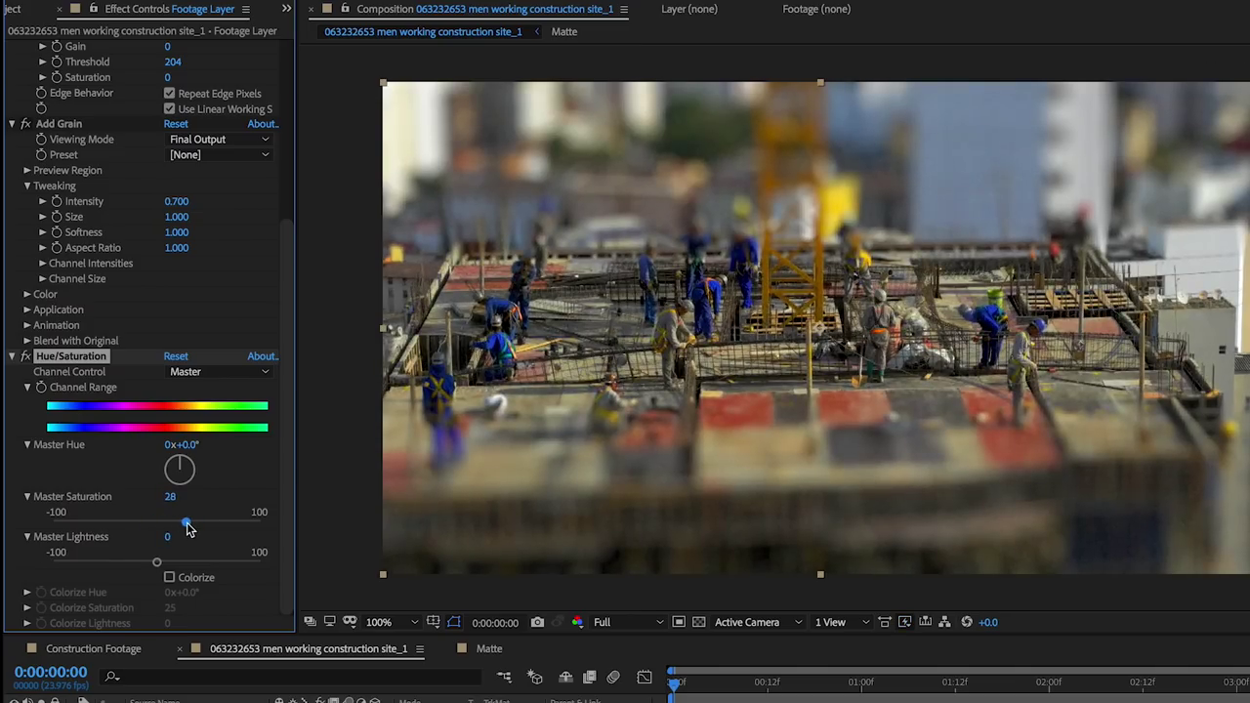